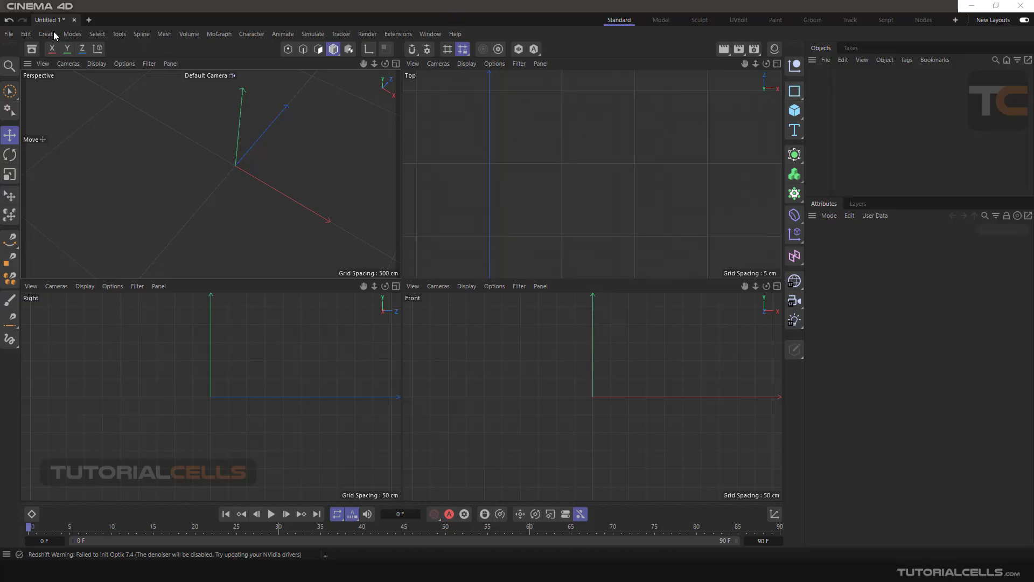
{"action": "left_click", "coordinate": [141, 34]}
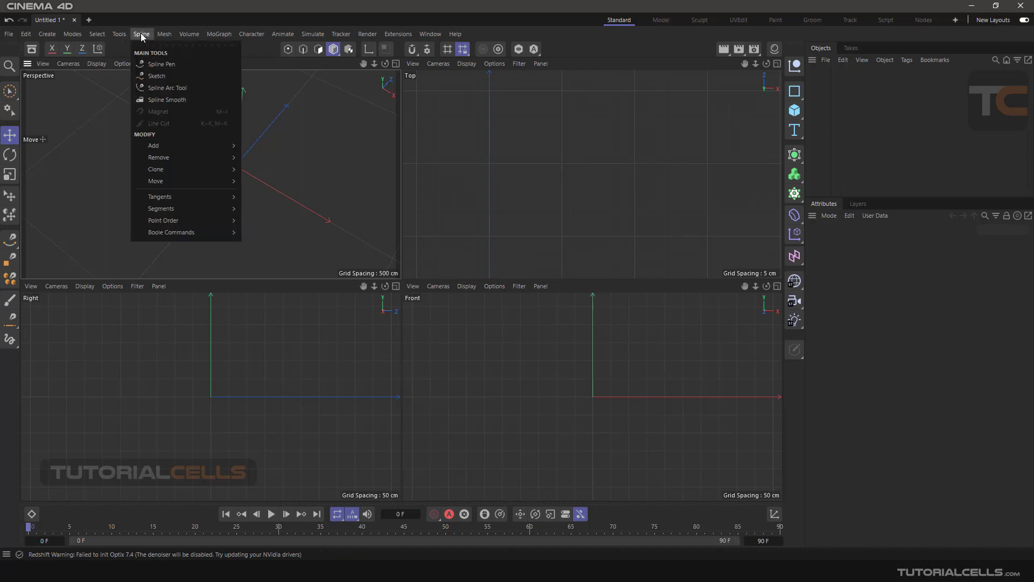
{"action": "mouse_move", "coordinate": [166, 235]}
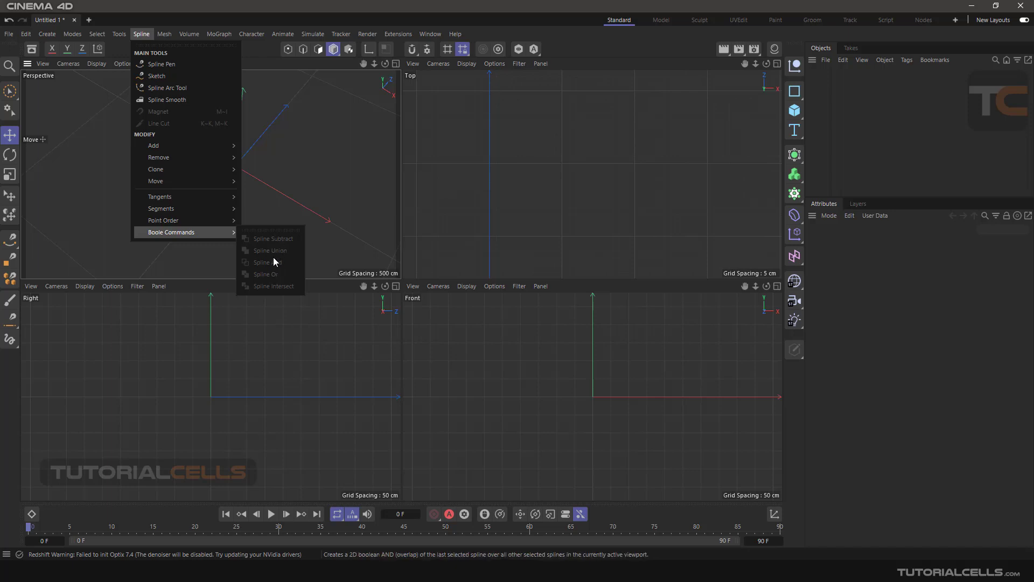
{"action": "left_click", "coordinate": [500, 185]}
- Maximize the top view, add a circle spline and move it about 245 cm along negative X
{"action": "middle_click", "coordinate": [500, 185]}
{"action": "scroll", "coordinate": [344, 252], "scroll_direction": "down", "scroll_amount": 3}
{"action": "middle_click_drag", "start_coordinate": [313, 329], "coordinate": [408, 221]}
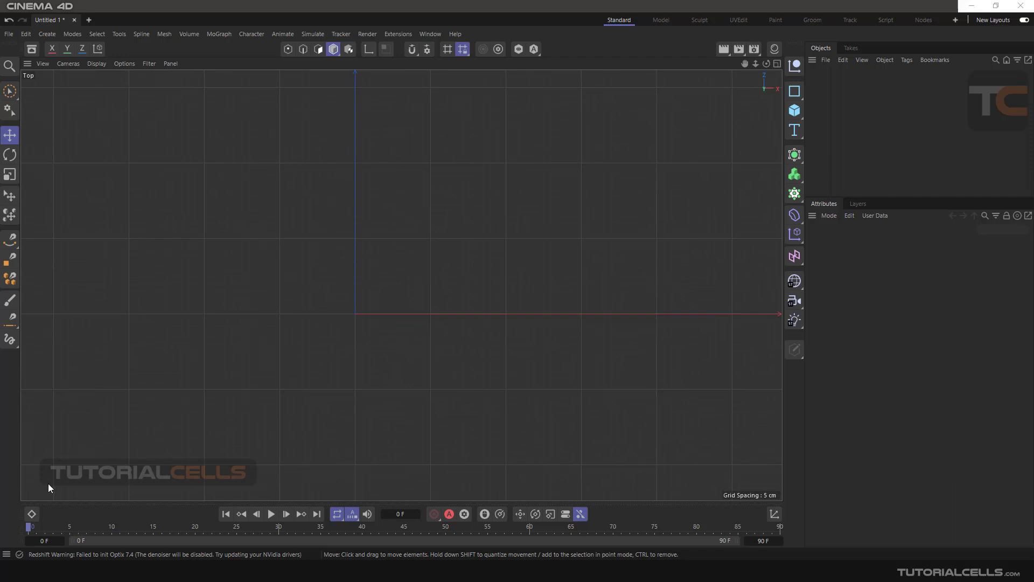
{"action": "left_click", "coordinate": [795, 92]}
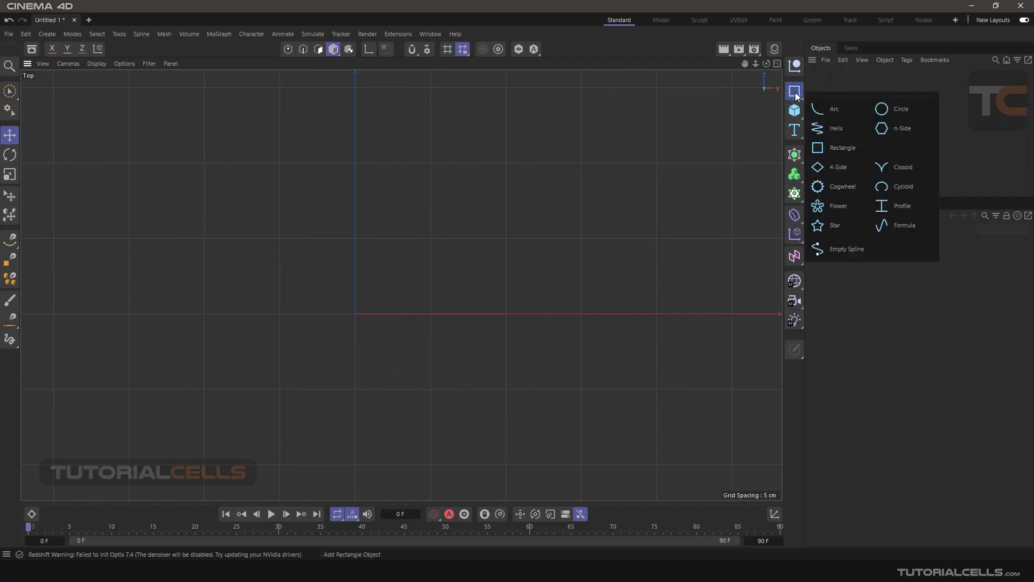
{"action": "left_click", "coordinate": [888, 114]}
{"action": "scroll", "coordinate": [486, 247], "scroll_direction": "down", "scroll_amount": 10}
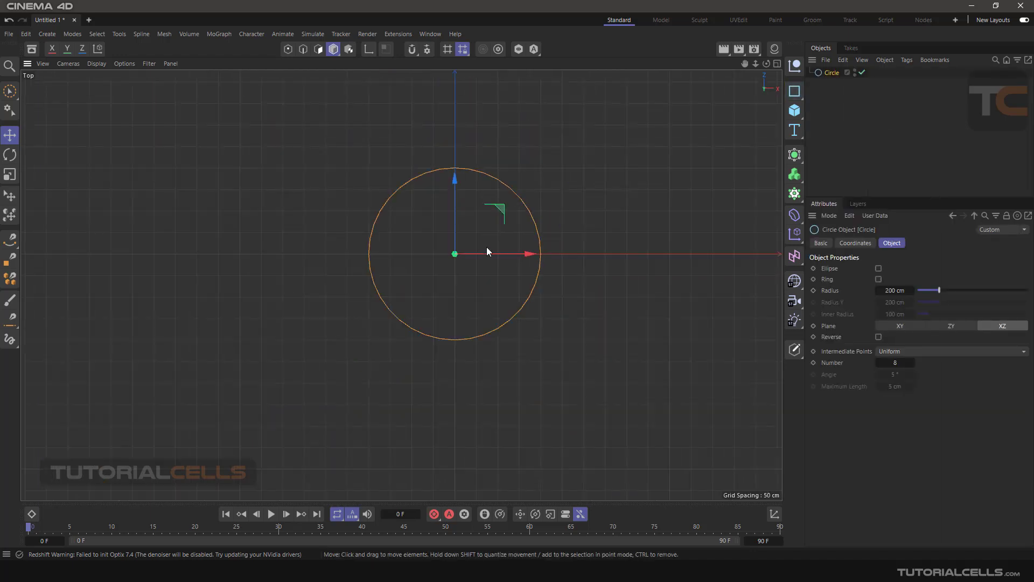
{"action": "left_click_drag", "start_coordinate": [481, 257], "coordinate": [382, 257]}
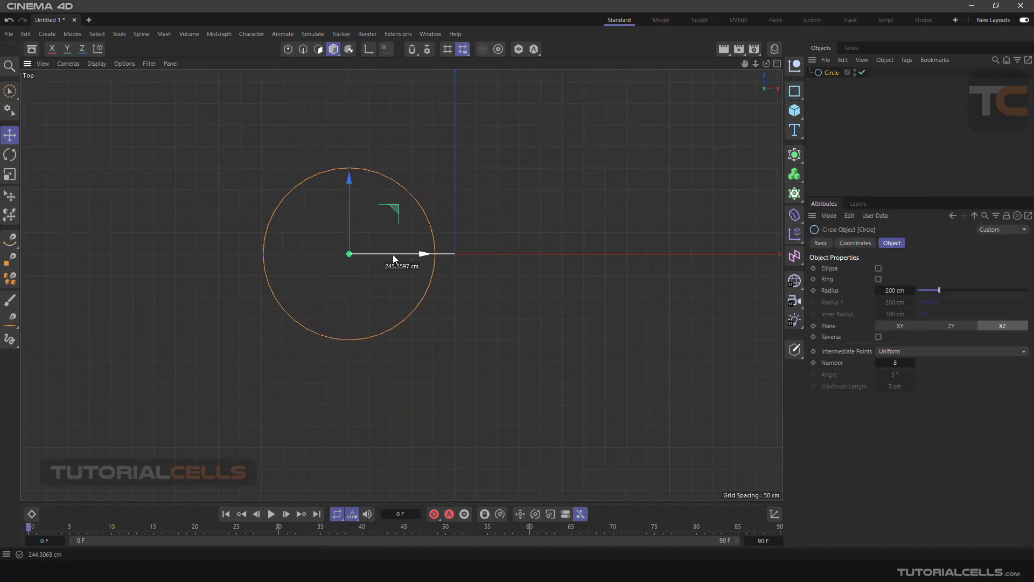
- Add a flower spline and shift it slightly along negative X so that it overlaps the circle
{"action": "left_click", "coordinate": [794, 91]}
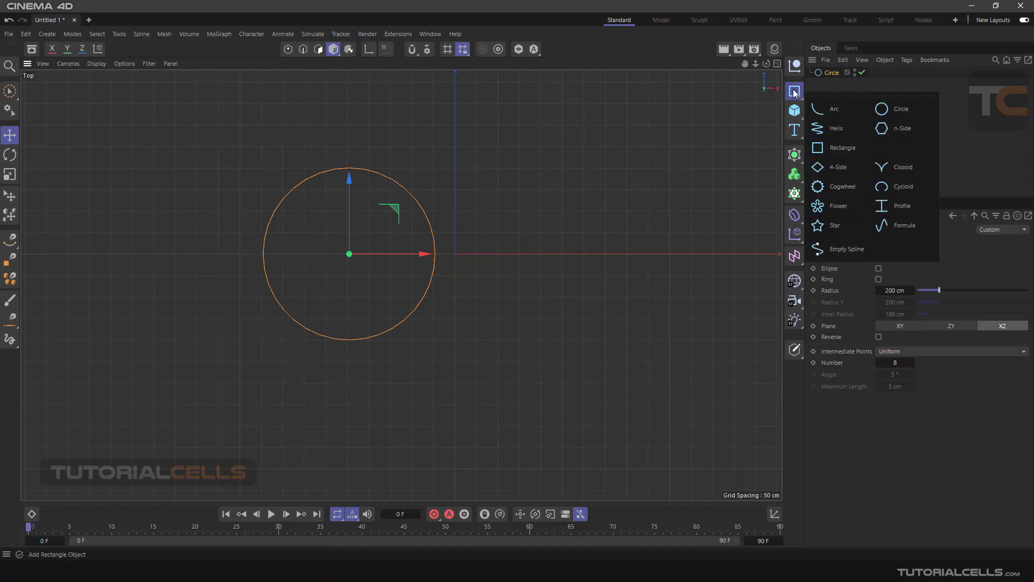
{"action": "left_click", "coordinate": [838, 208]}
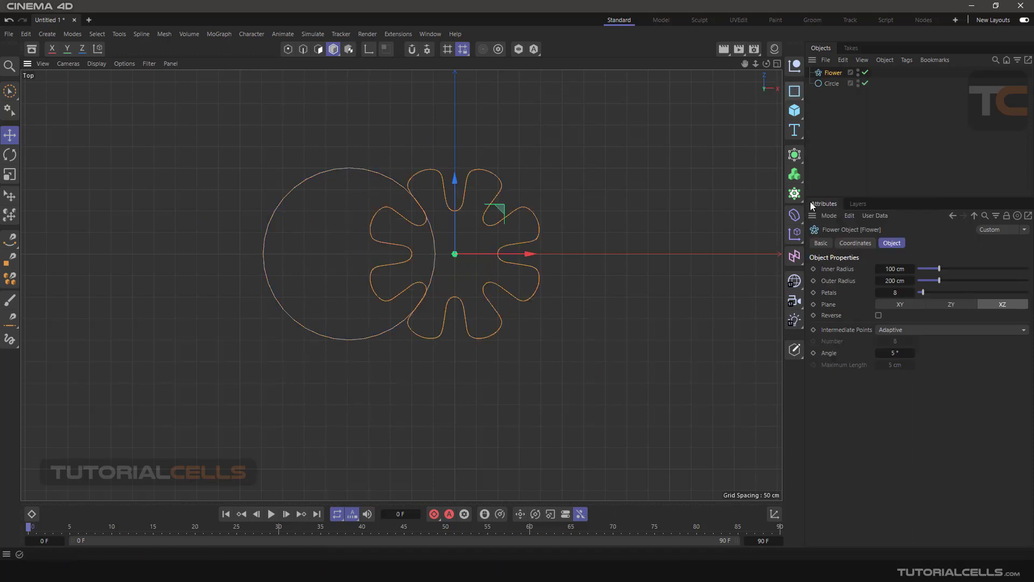
{"action": "scroll", "coordinate": [398, 227], "scroll_direction": "up", "scroll_amount": 2}
{"action": "left_click_drag", "start_coordinate": [506, 259], "coordinate": [487, 259]}
{"action": "left_click_drag", "start_coordinate": [279, 155], "coordinate": [565, 282]}
{"action": "key", "text": "ctrl+z"}
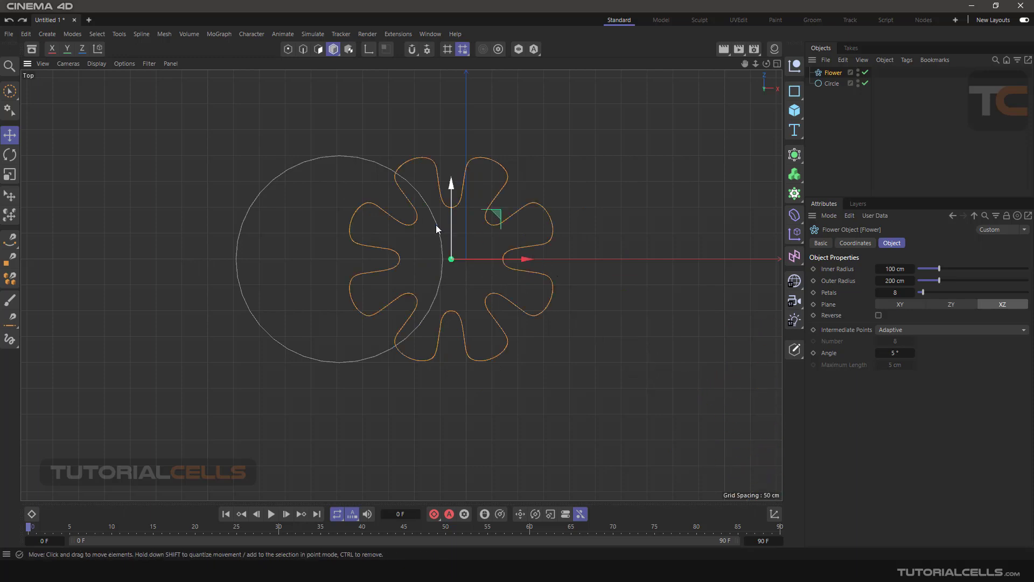
{"action": "left_click", "coordinate": [340, 135]}
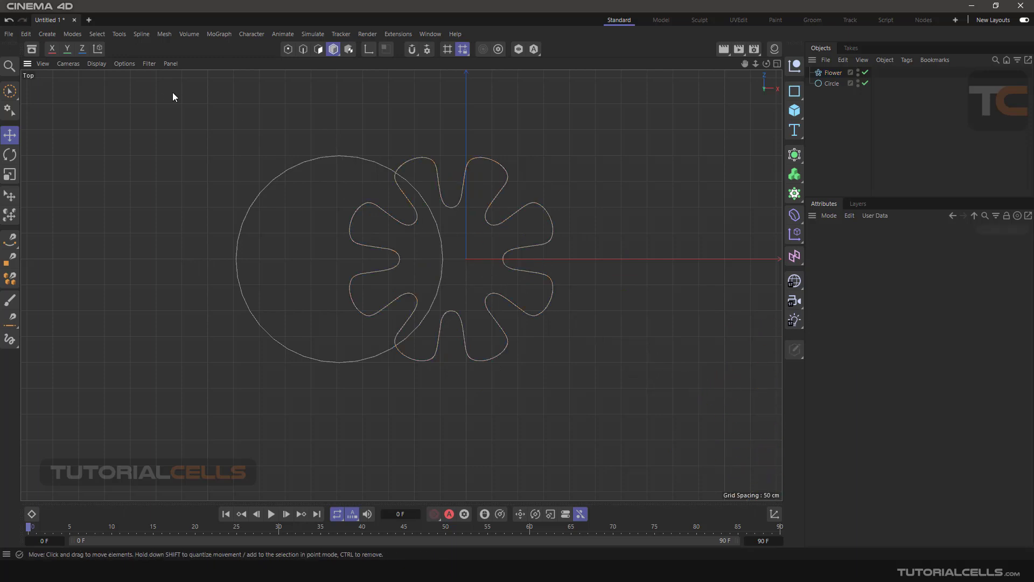
- Detach the spline Boole Commands as a floating palette and place it beside the circle
{"action": "left_click", "coordinate": [143, 35]}
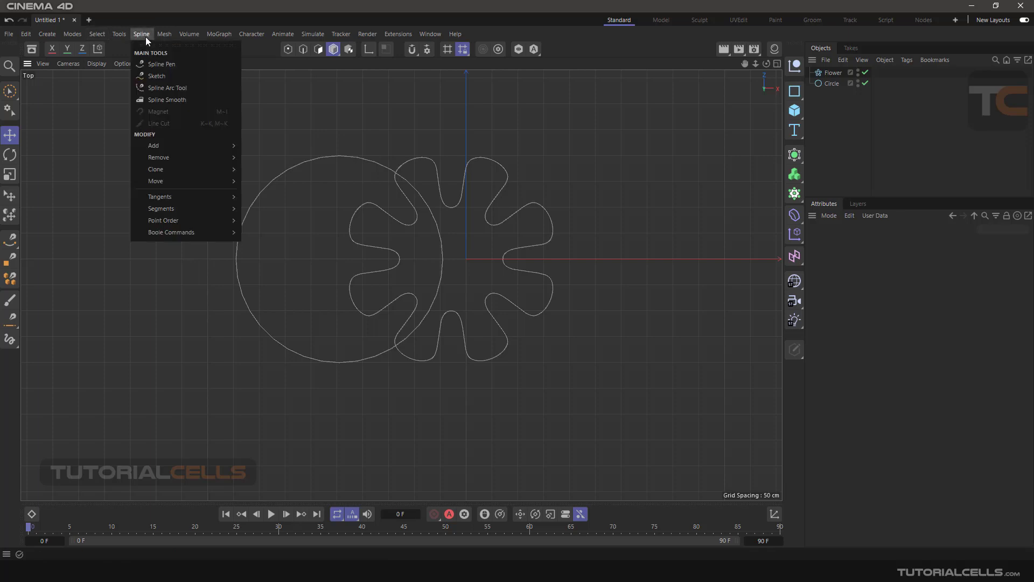
{"action": "mouse_move", "coordinate": [181, 231]}
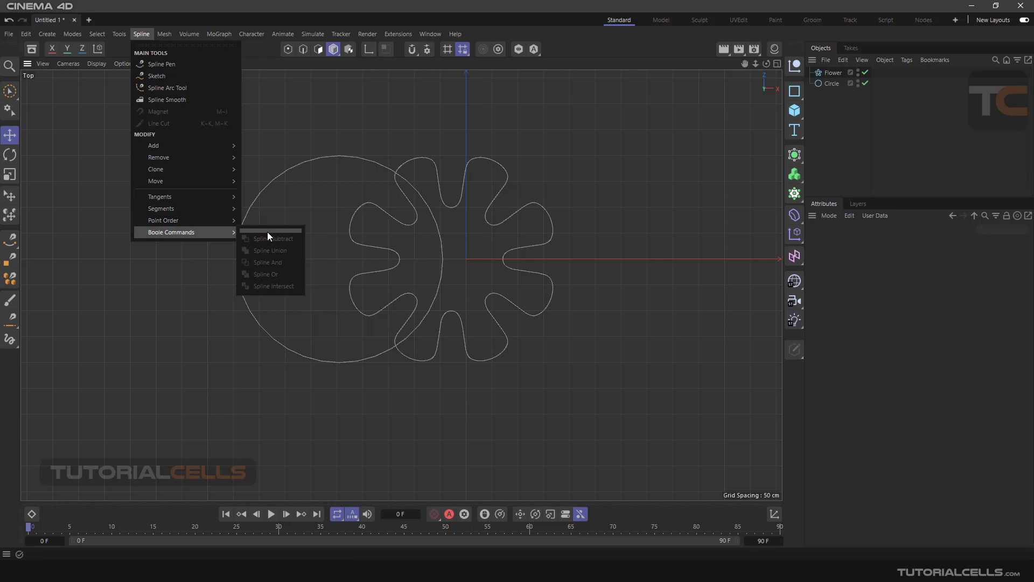
{"action": "left_click", "coordinate": [284, 230]}
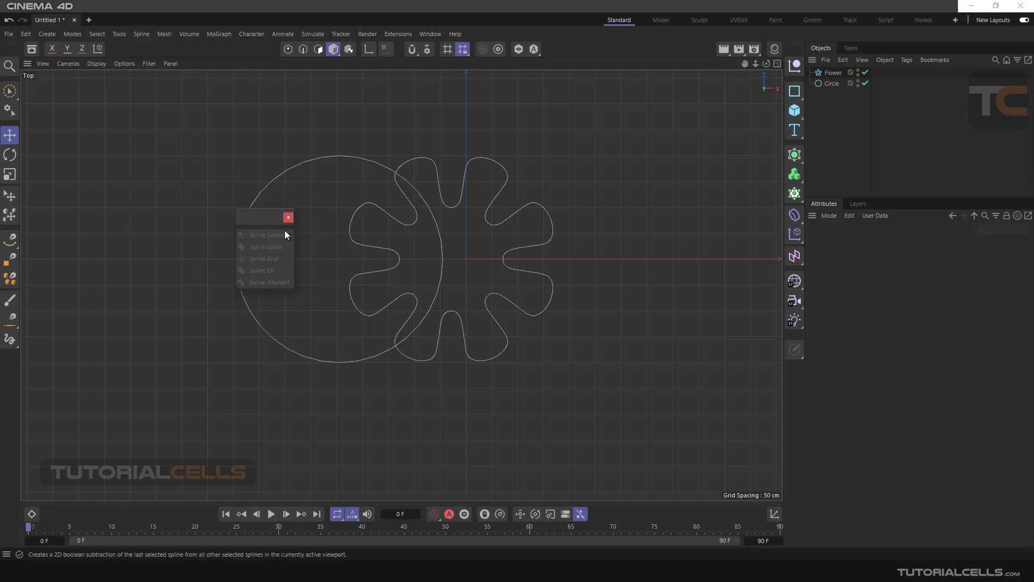
{"action": "left_click_drag", "start_coordinate": [265, 212], "coordinate": [85, 115]}
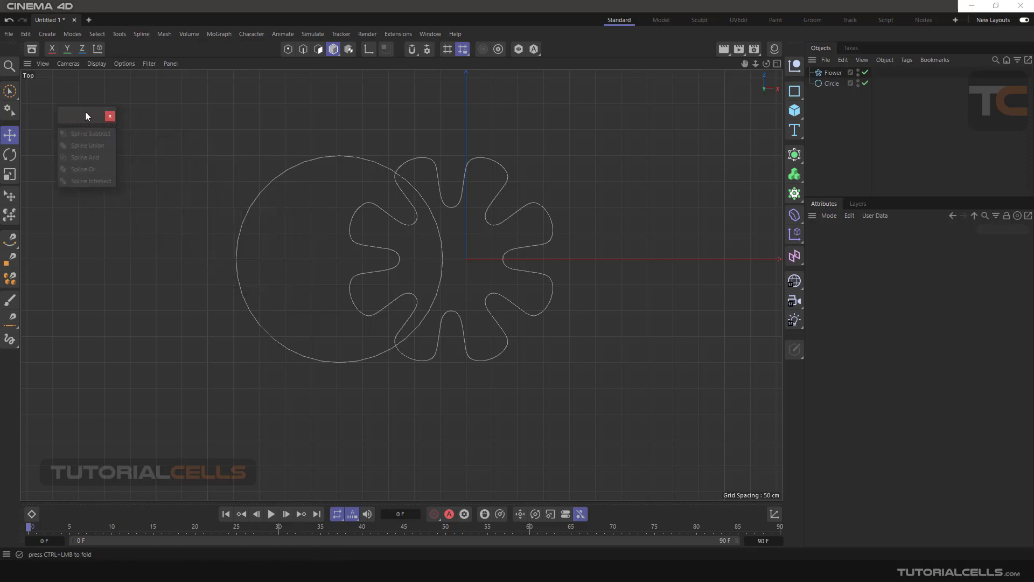
- Set the floating Boole palette to large icons and reposition it clear of the splines
{"action": "right_click", "coordinate": [92, 154]}
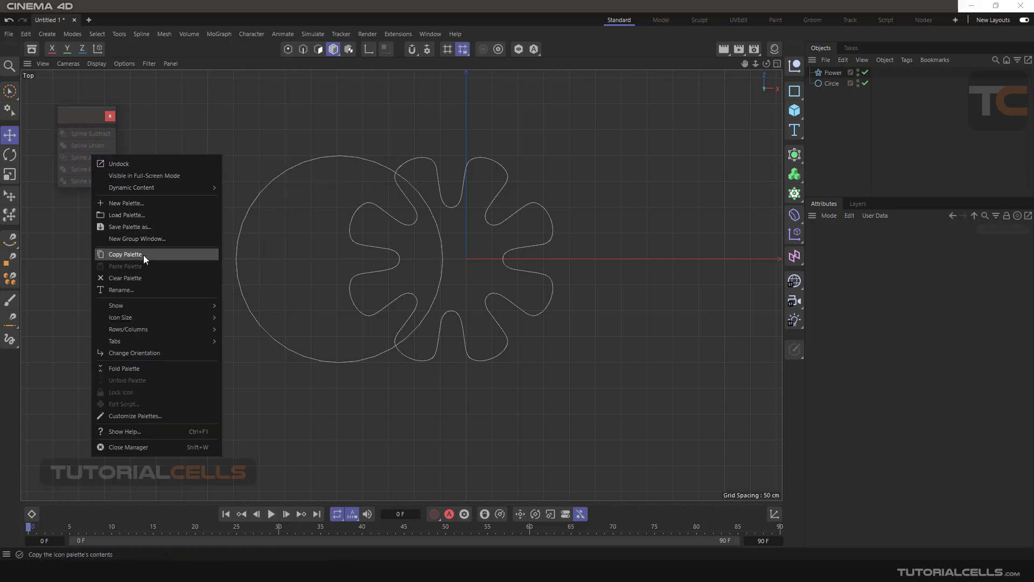
{"action": "mouse_move", "coordinate": [158, 317]}
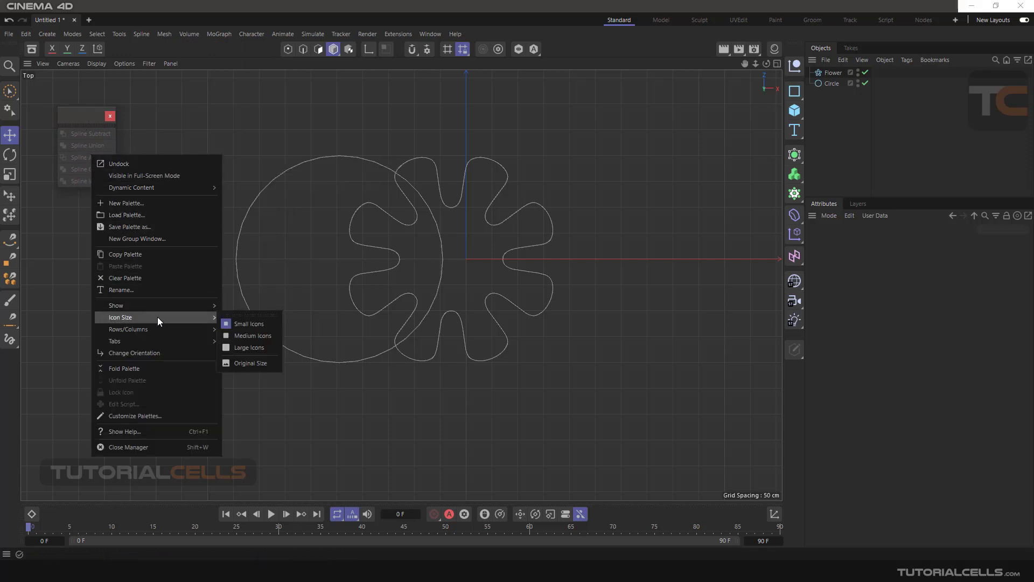
{"action": "left_click", "coordinate": [253, 347]}
{"action": "left_click_drag", "start_coordinate": [111, 189], "coordinate": [120, 238]}
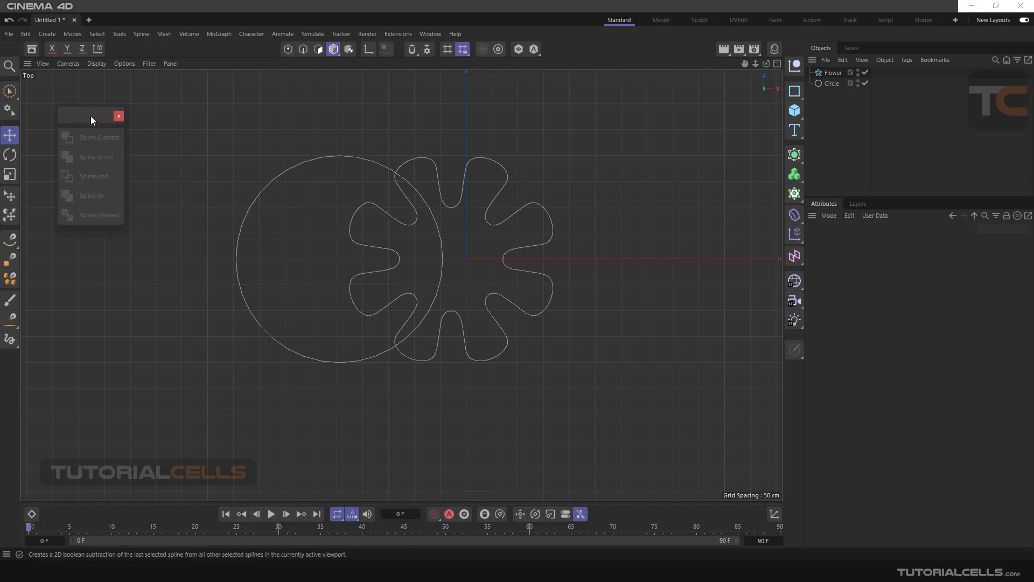
{"action": "left_click_drag", "start_coordinate": [90, 115], "coordinate": [85, 138]}
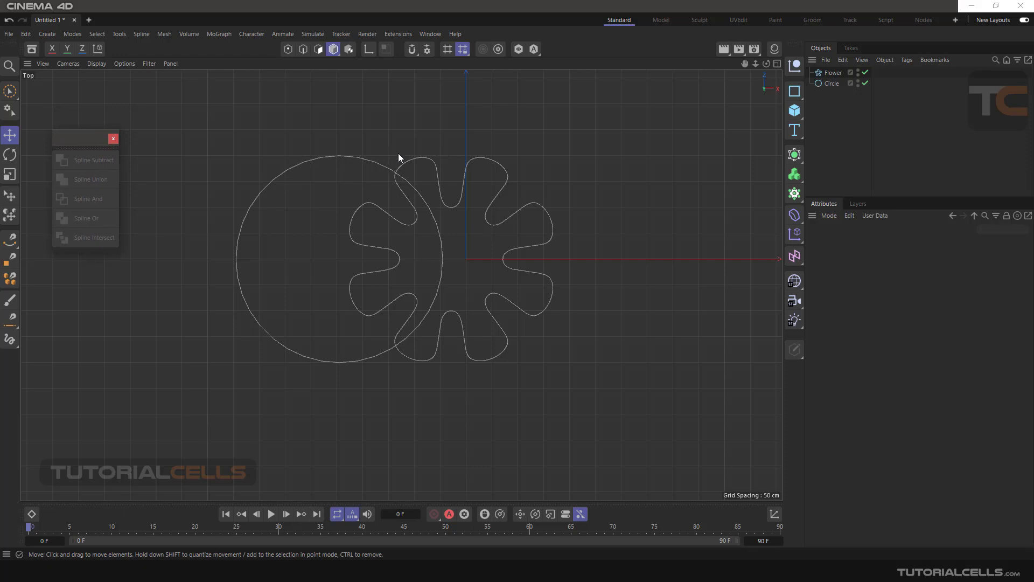
{"action": "left_click", "coordinate": [833, 95]}
{"action": "left_click_drag", "start_coordinate": [828, 94], "coordinate": [804, 59]}
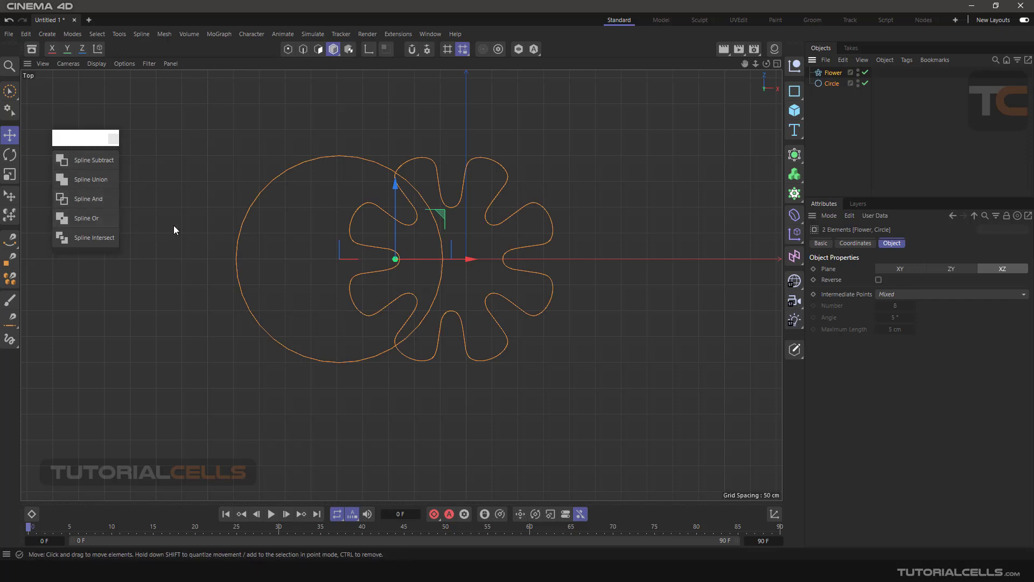
{"action": "left_click", "coordinate": [832, 93]}
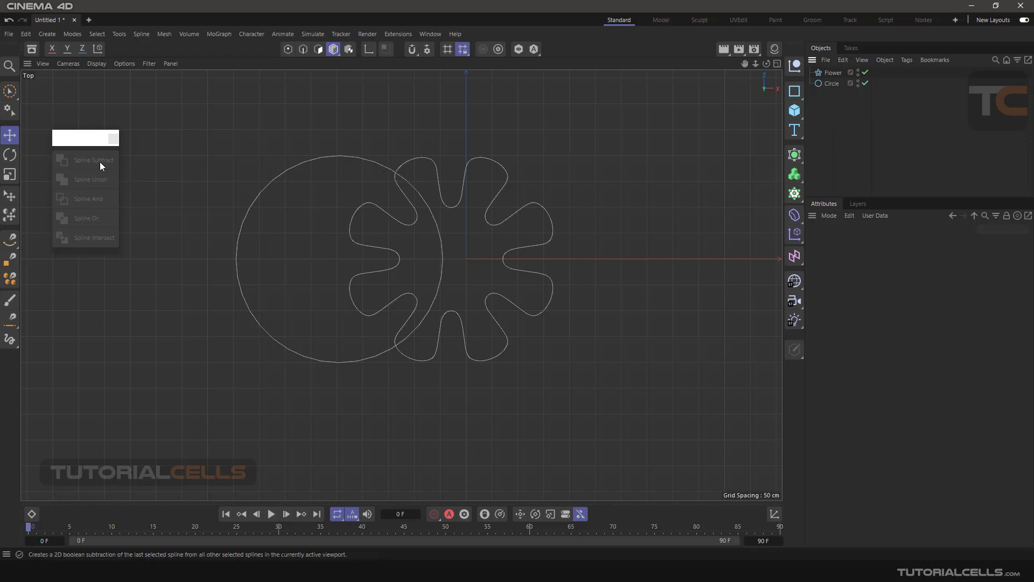
{"action": "left_click", "coordinate": [277, 175]}
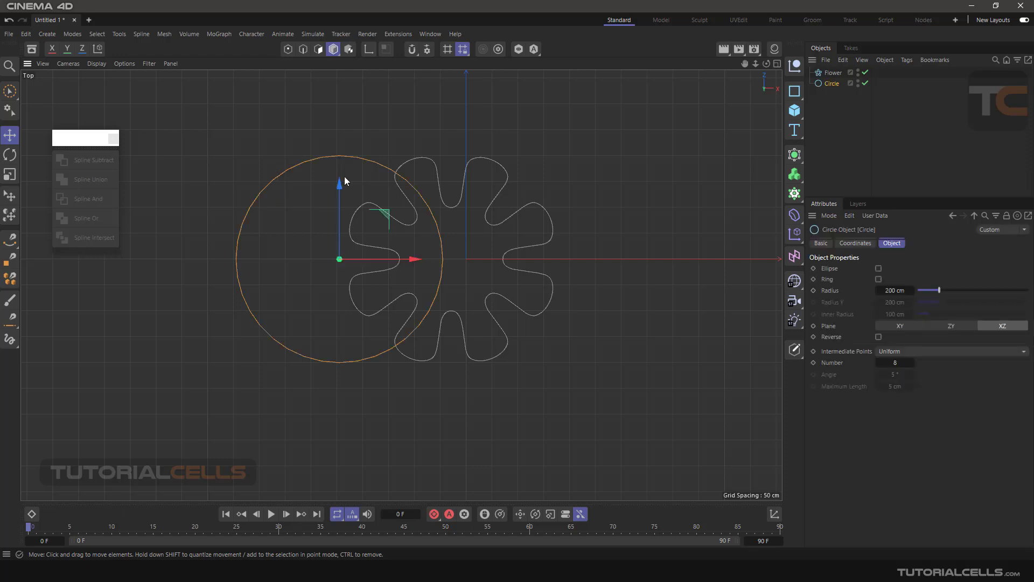
{"action": "left_click", "coordinate": [469, 167]}
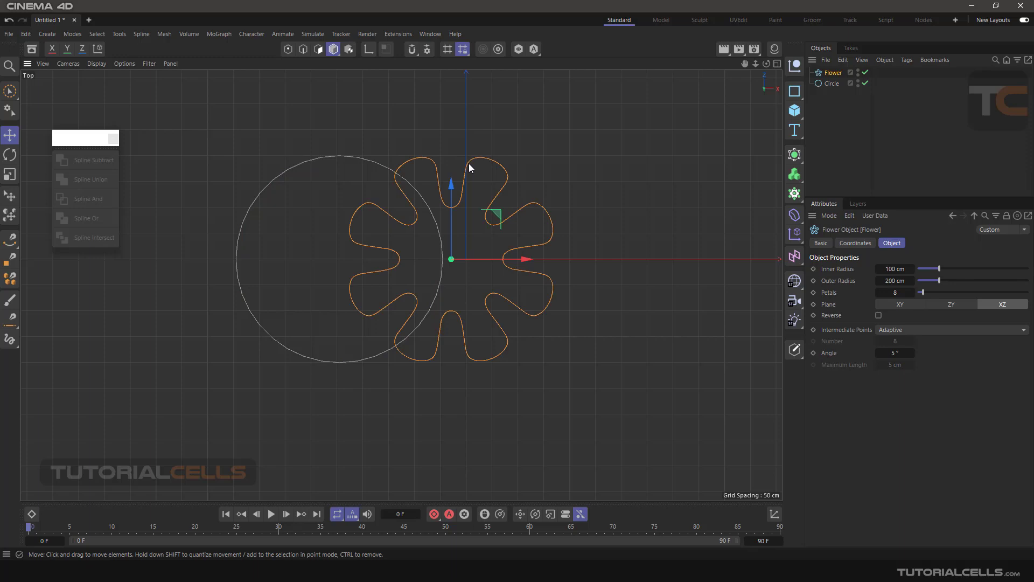
{"action": "left_click", "coordinate": [369, 160]}
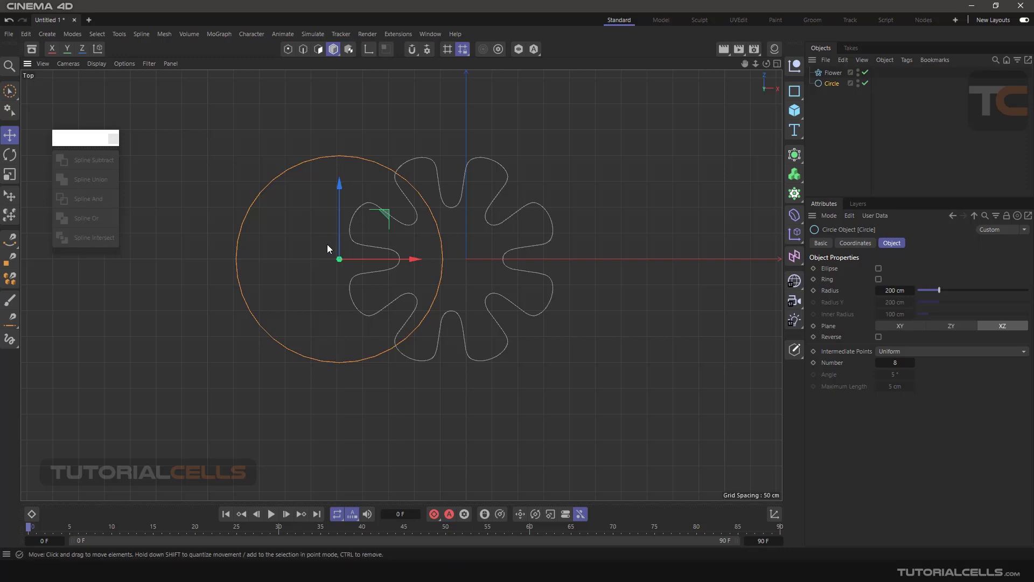
{"action": "left_click", "coordinate": [487, 215]}
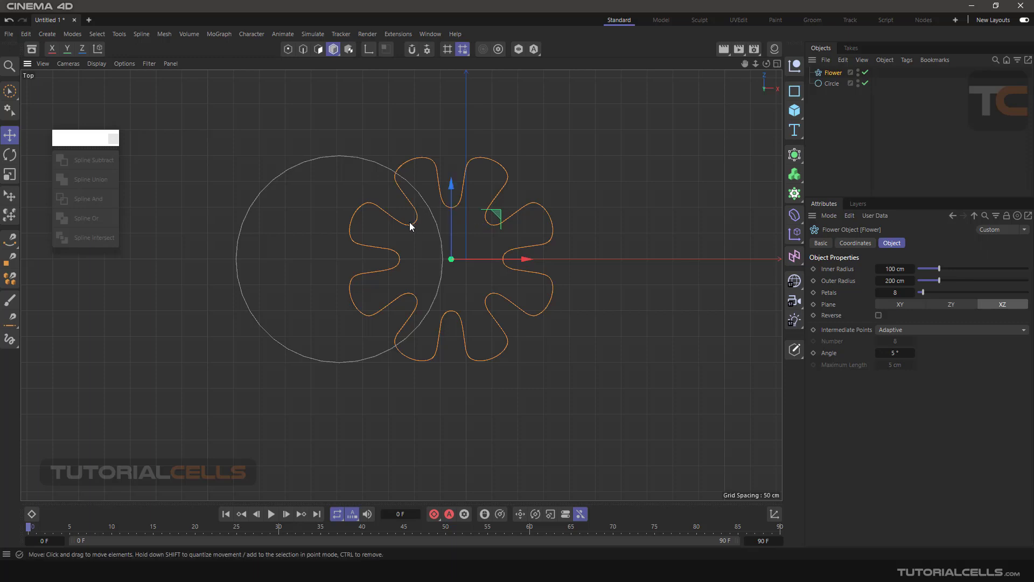
{"action": "left_click", "coordinate": [823, 95]}
{"action": "left_click_drag", "start_coordinate": [828, 74], "coordinate": [820, 92]}
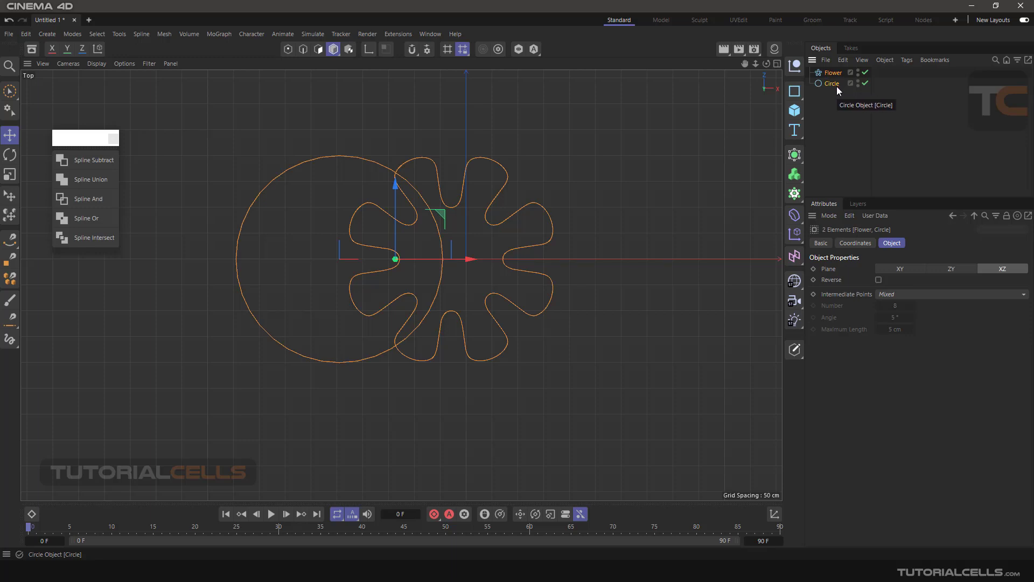
{"action": "left_click", "coordinate": [833, 73]}
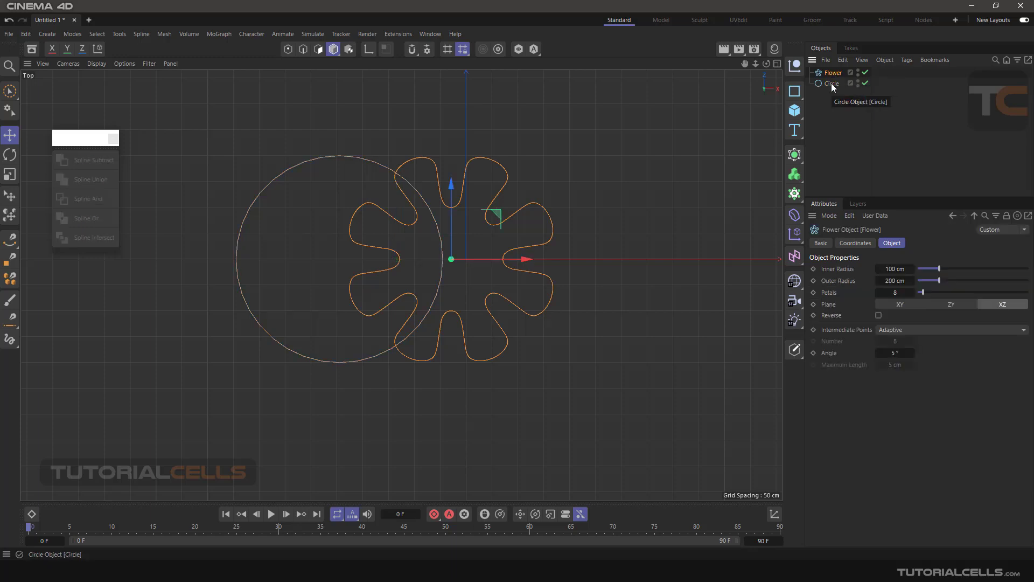
- Duplicate the circle spline and move the copy diagonally away from the flower, still overlapping the original circle
{"action": "left_click", "coordinate": [831, 83]}
{"action": "left_click_drag", "start_coordinate": [825, 88], "coordinate": [826, 94], "text": "ctrl"}
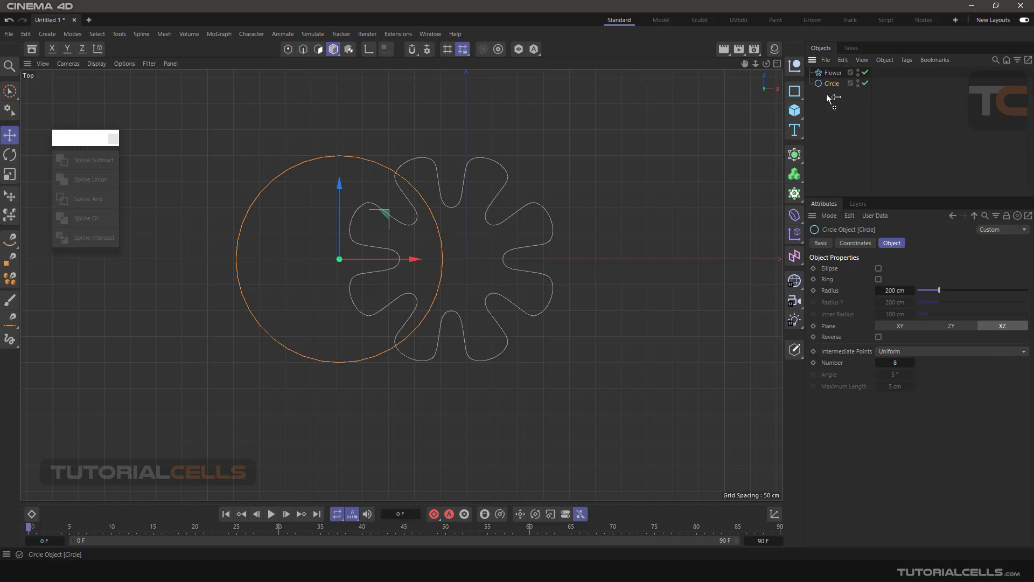
{"action": "left_click_drag", "start_coordinate": [378, 219], "coordinate": [262, 140]}
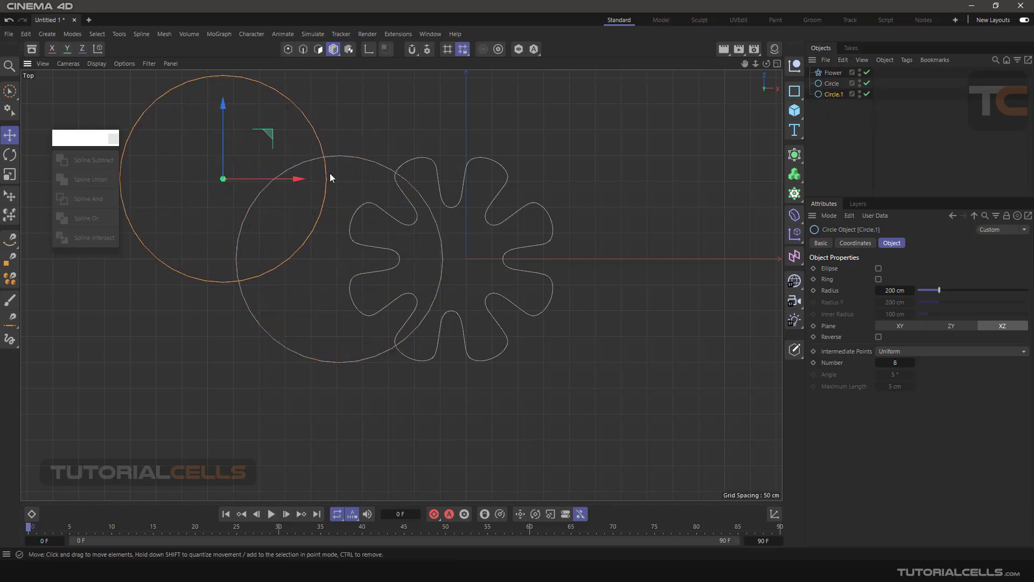
- Select the flower and both circles, with the original circle as the last selected, and apply Spline Subtract
{"action": "left_click", "coordinate": [442, 191]}
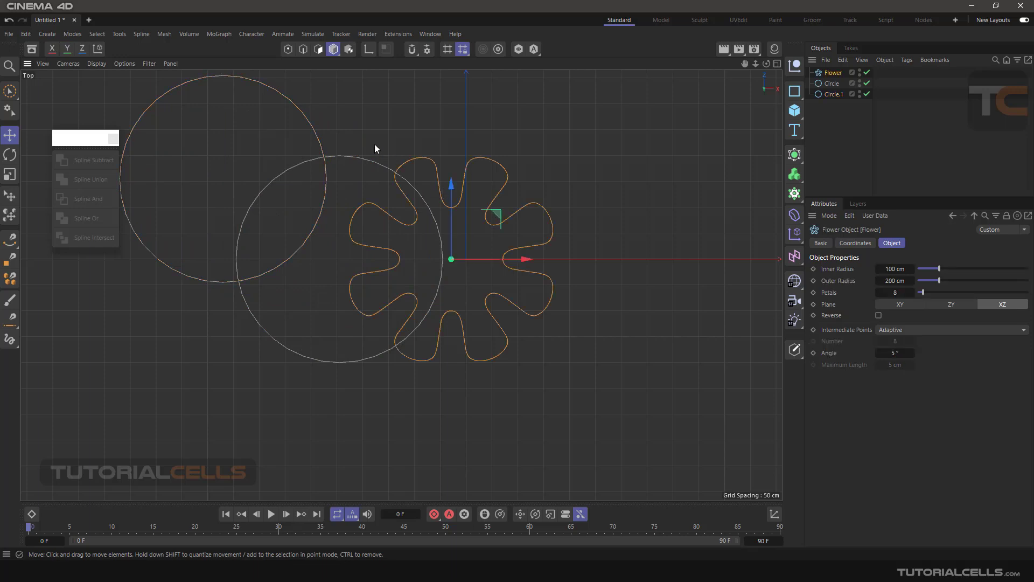
{"action": "left_click", "coordinate": [305, 120]}
{"action": "left_click", "coordinate": [355, 160]}
{"action": "left_click", "coordinate": [823, 85]}
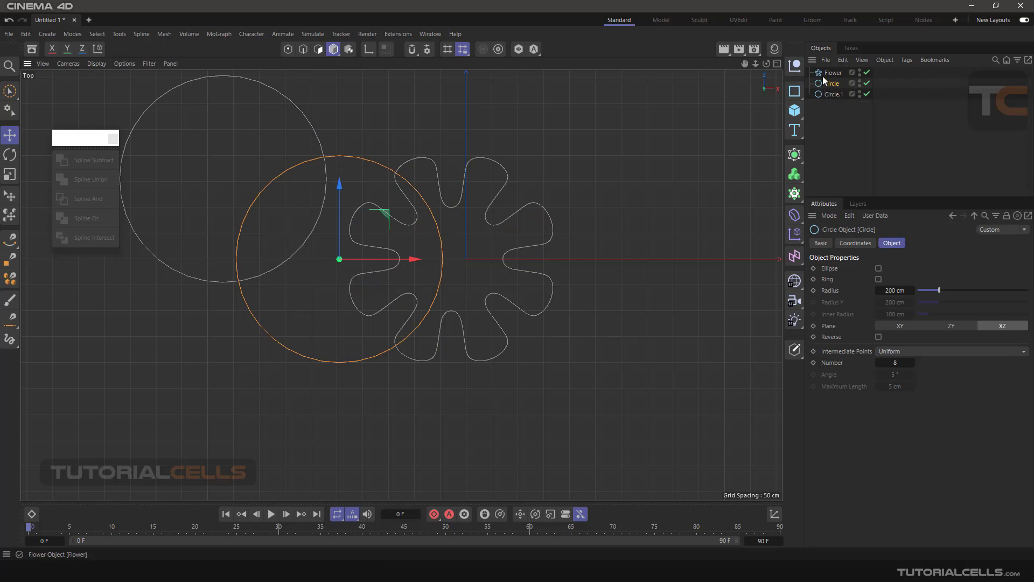
{"action": "left_click", "coordinate": [830, 73]}
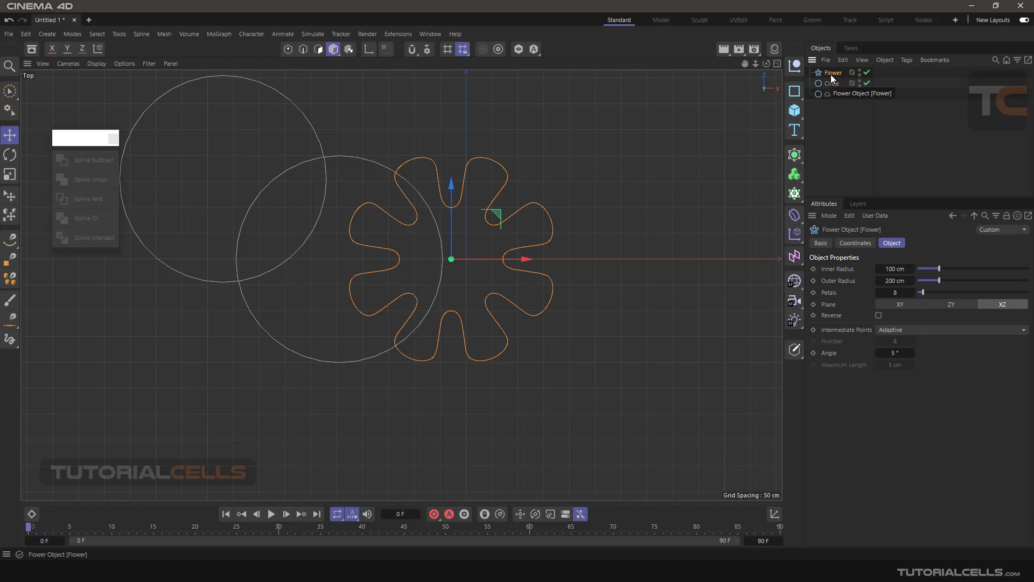
{"action": "left_click", "coordinate": [829, 93], "text": "shift"}
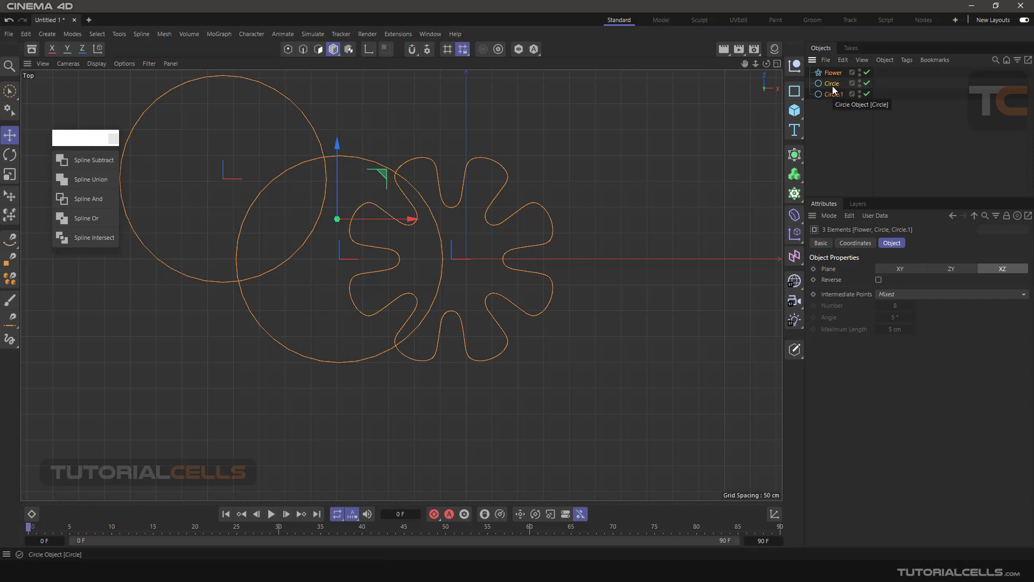
{"action": "left_click", "coordinate": [90, 164]}
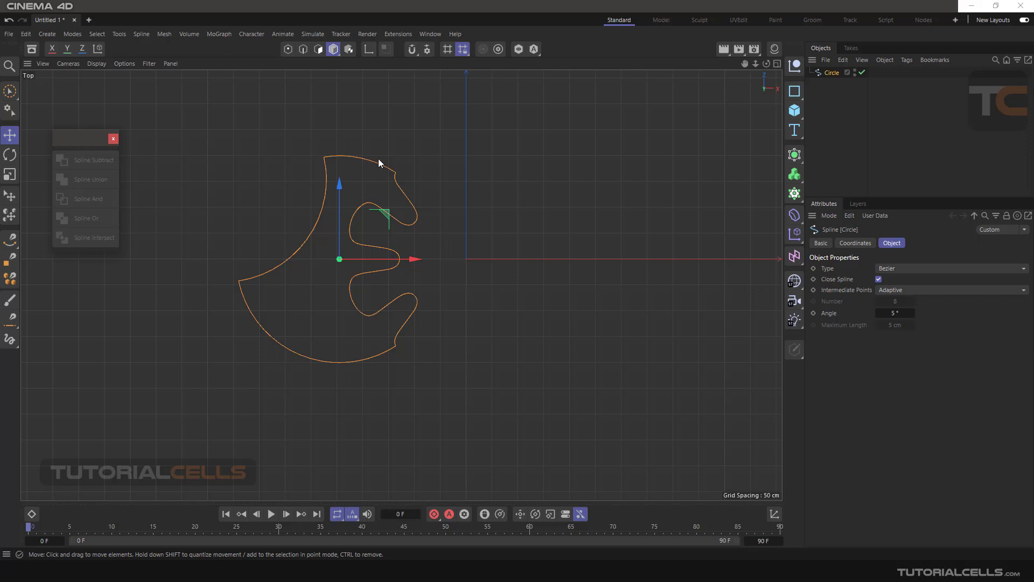
- Undo the spline subtraction and delete the duplicate circle
{"action": "key", "text": "ctrl+z"}
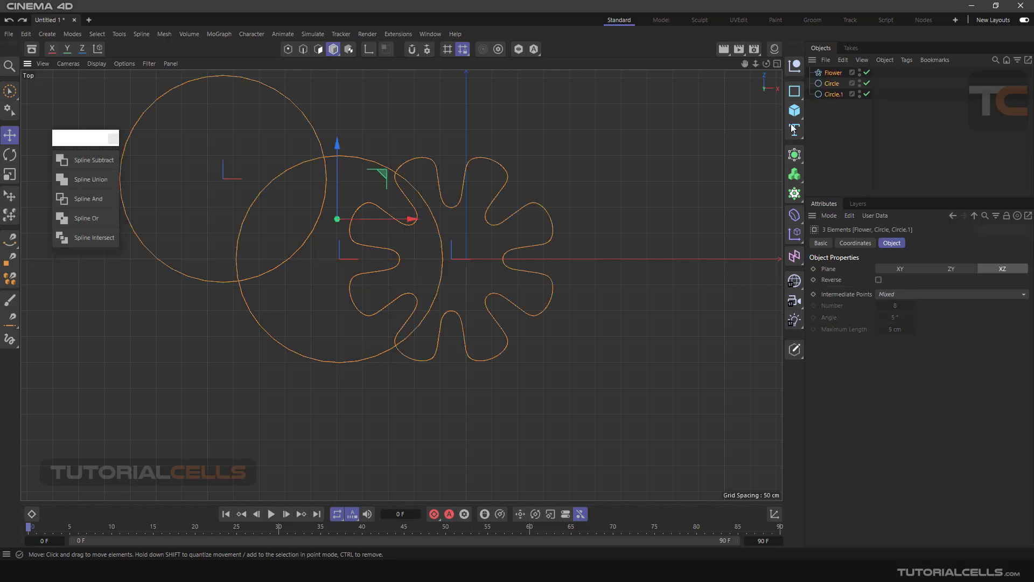
{"action": "left_click", "coordinate": [831, 94]}
{"action": "key", "text": "Delete"}
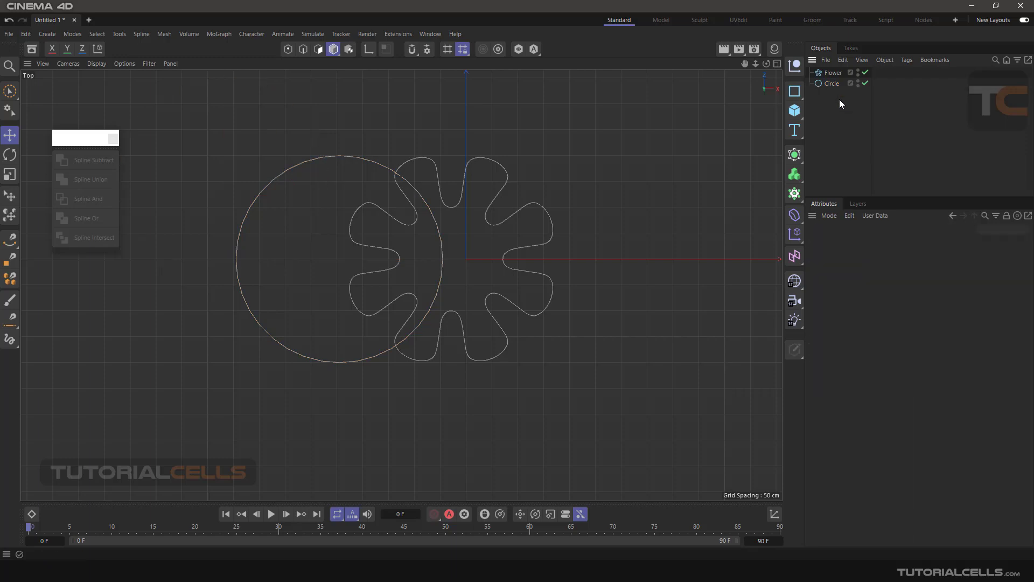
- Select the circle and flower splines together and apply Spline Subtract to them
{"action": "left_click", "coordinate": [447, 206]}
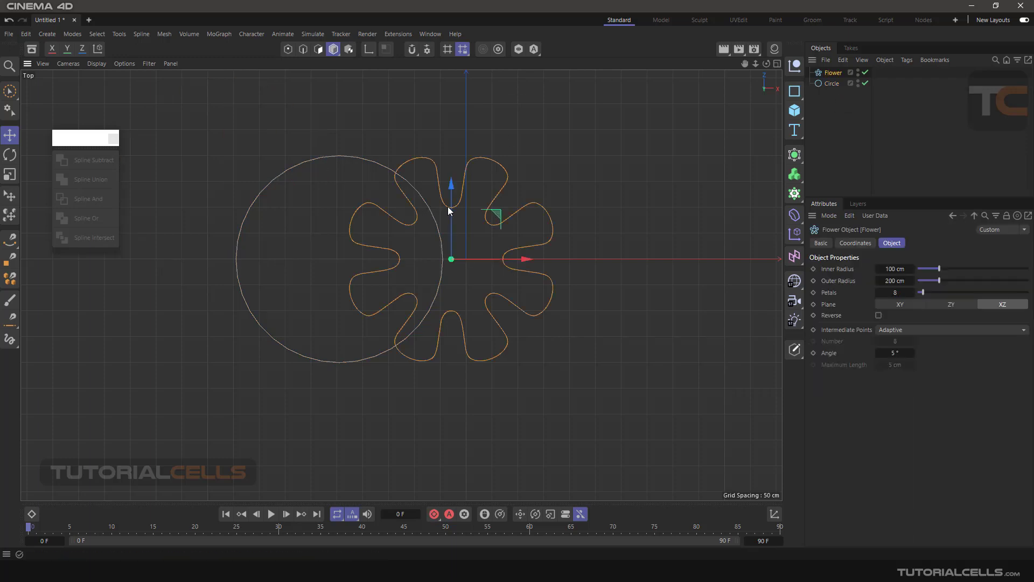
{"action": "left_click", "coordinate": [838, 82]}
{"action": "left_click", "coordinate": [836, 76], "text": "ctrl"}
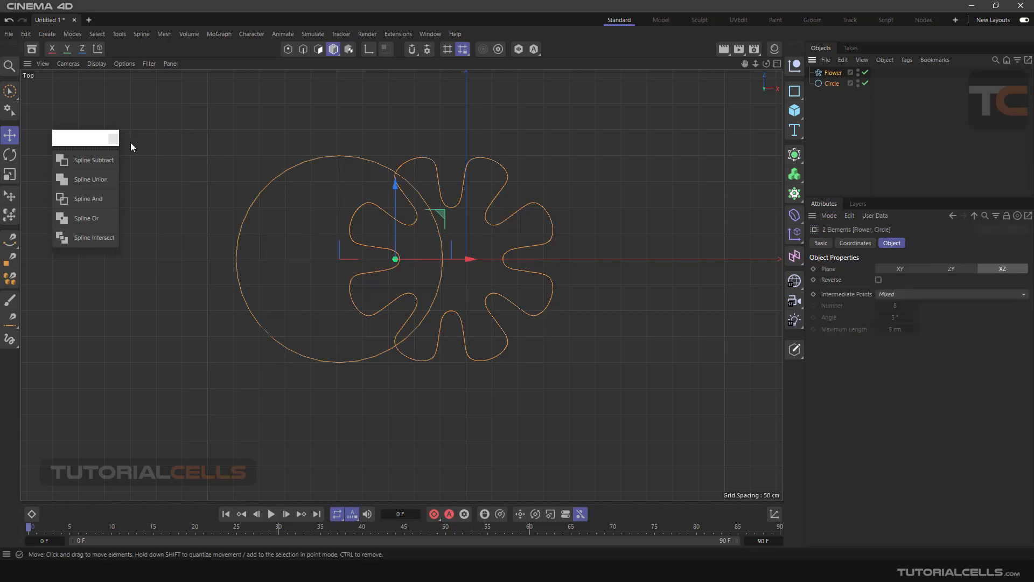
{"action": "left_click", "coordinate": [112, 158]}
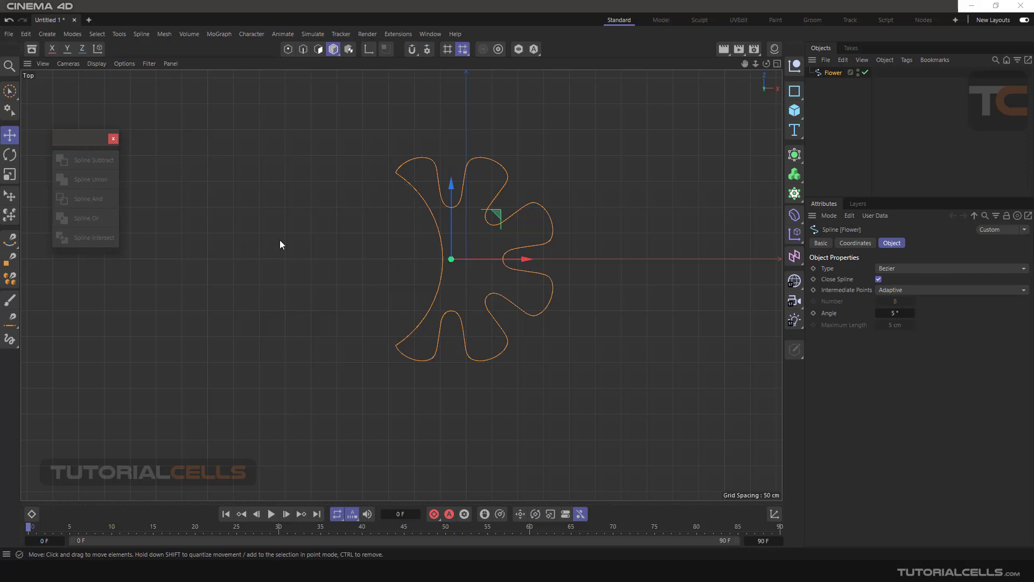
- Undo the spline subtraction and apply Spline Union to the flower and circle
{"action": "key", "text": "ctrl+z"}
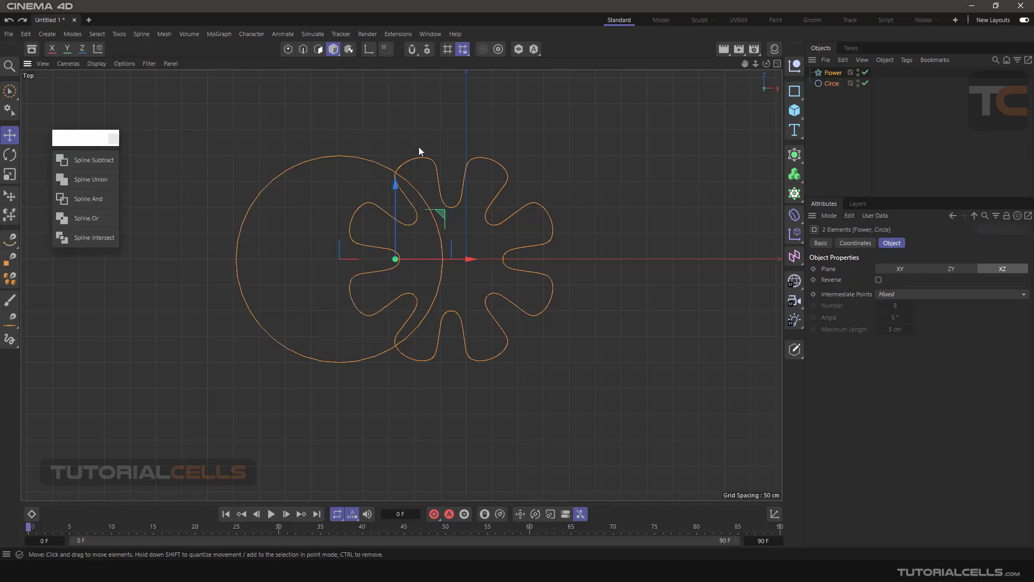
{"action": "left_click", "coordinate": [86, 181]}
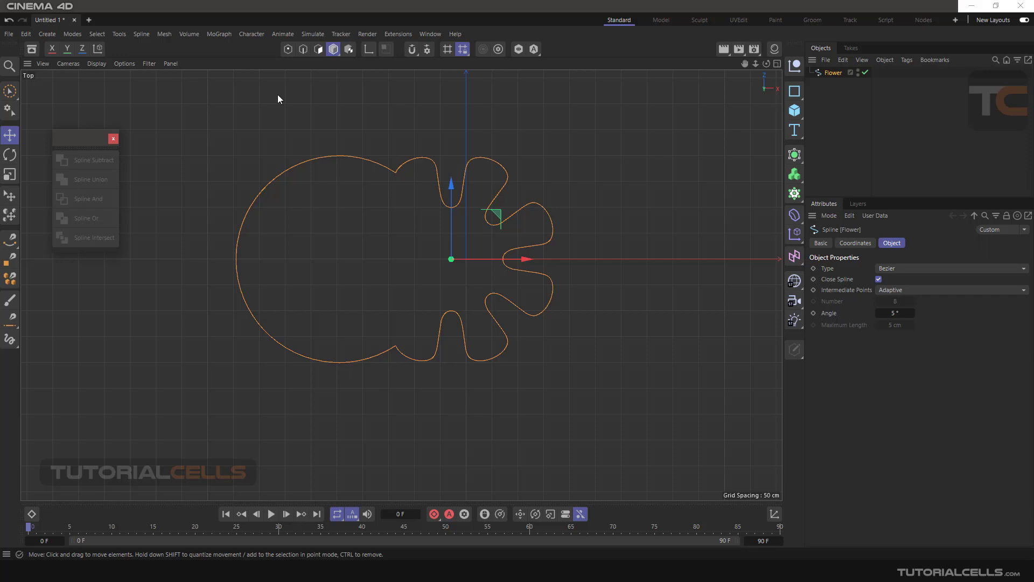
- In Points mode, try moving the merged outline's upper junction point slightly upward, and undo back to the separate flower and circle
{"action": "left_click", "coordinate": [288, 49]}
{"action": "left_click", "coordinate": [393, 172]}
{"action": "left_click_drag", "start_coordinate": [430, 140], "coordinate": [433, 122]}
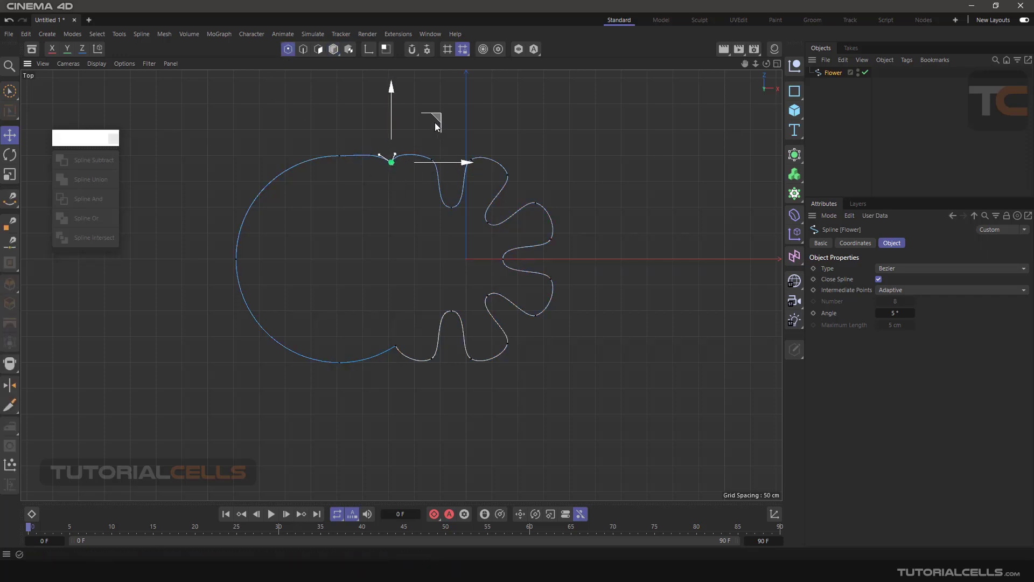
{"action": "key", "text": "ctrl+z"}
{"action": "key", "text": "ctrl+z"}
{"action": "key", "text": "ctrl+z"}
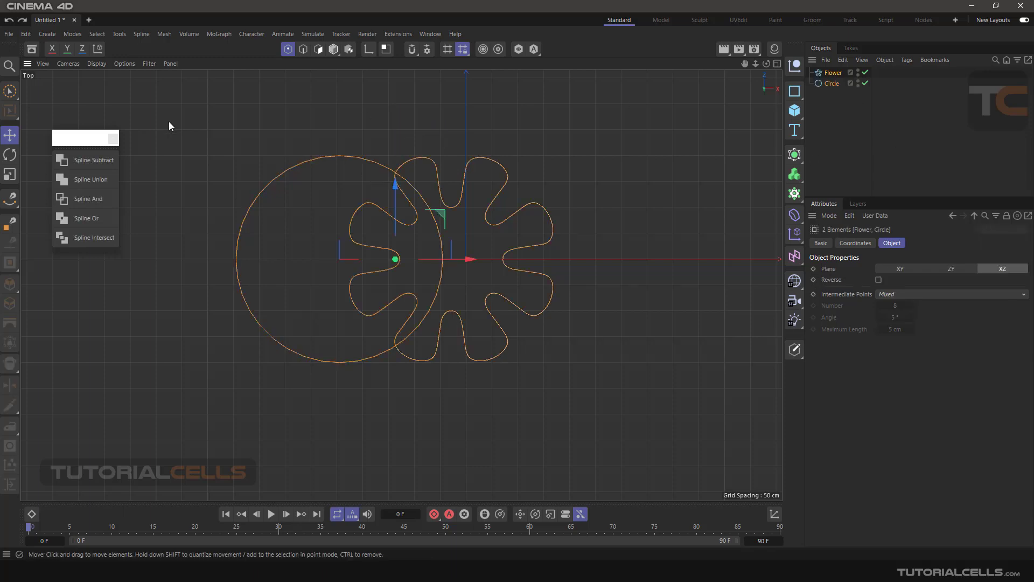
- Apply Spline Union to the flower and circle again, shift the floating Boole palette slightly, and undo the union
{"action": "left_click", "coordinate": [95, 186]}
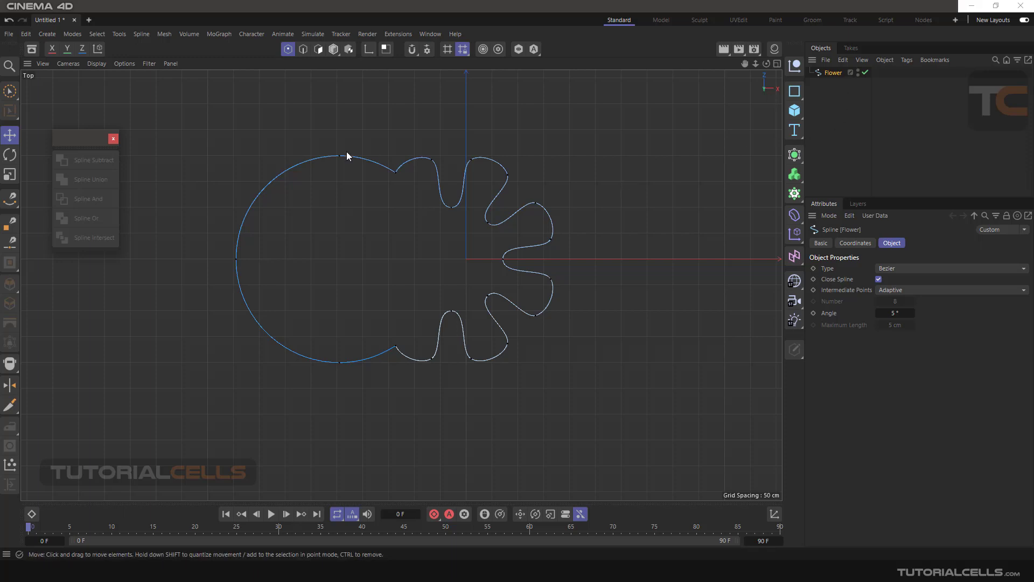
{"action": "left_click_drag", "start_coordinate": [83, 139], "coordinate": [88, 135]}
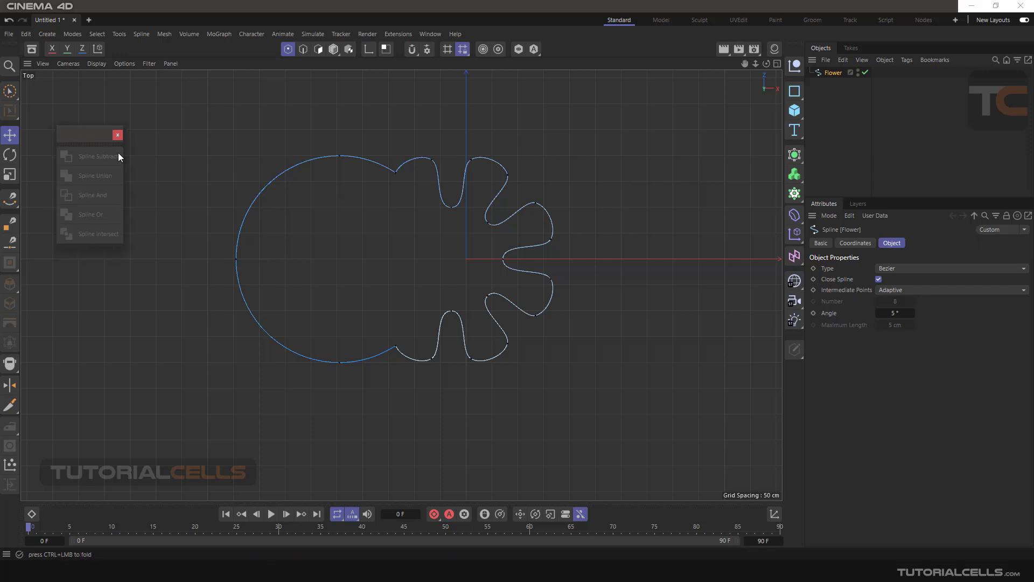
{"action": "key", "text": "ctrl+z"}
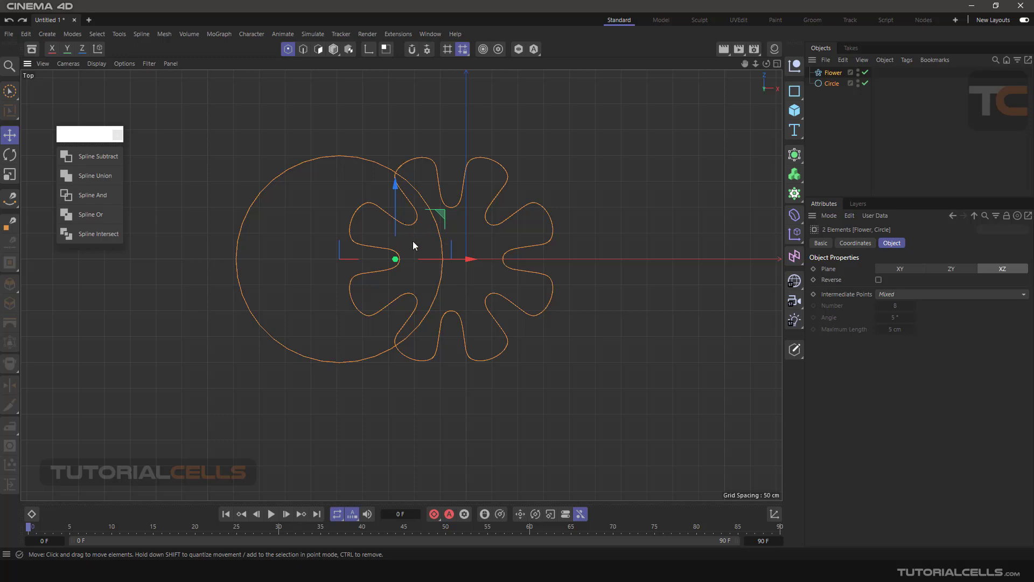
- Try Spline And on the flower and circle, and undo it
{"action": "left_click", "coordinate": [112, 190]}
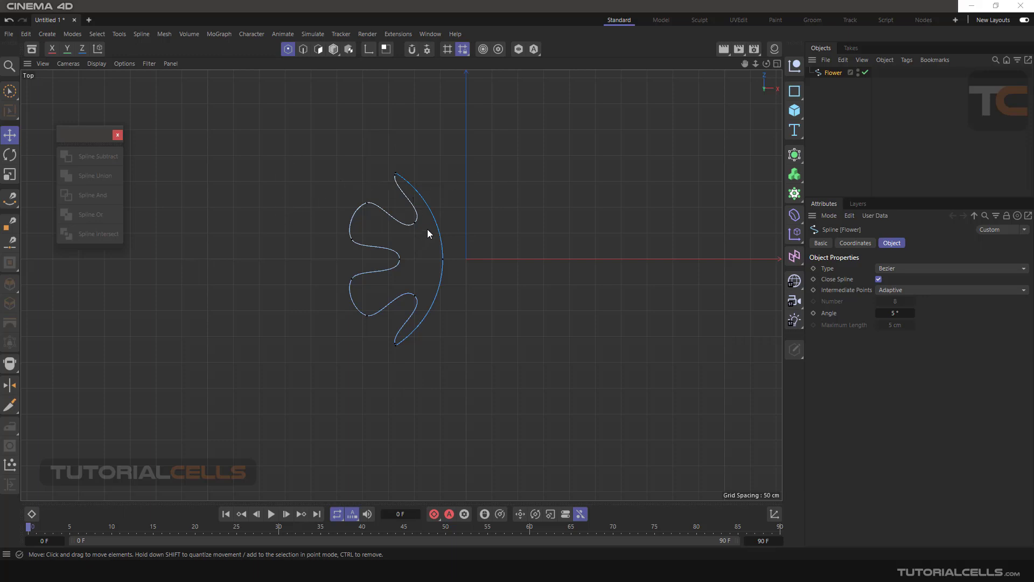
{"action": "key", "text": "ctrl+z"}
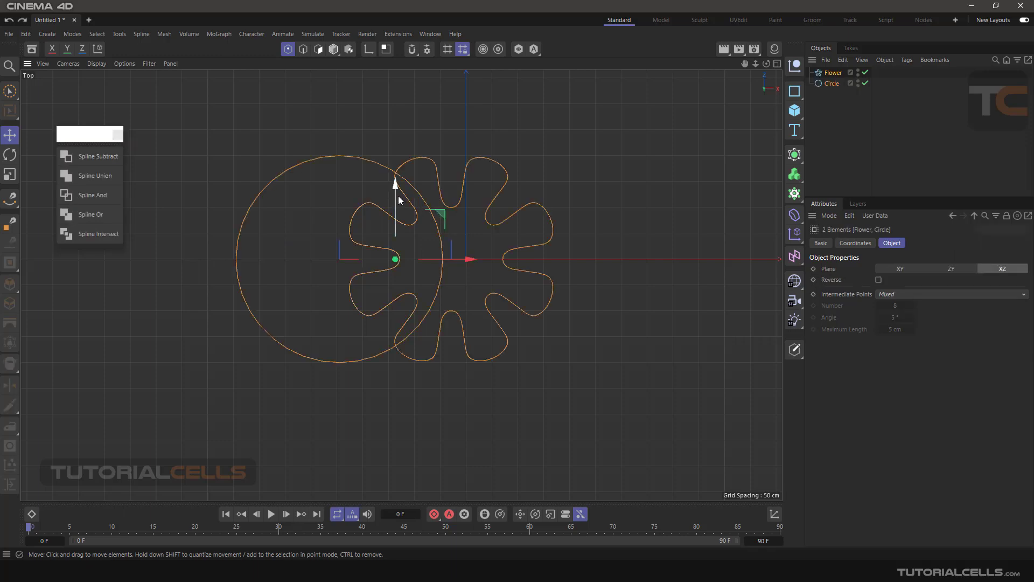
- Apply Spline Or to the flower and circle and switch to the perspective view
{"action": "left_click", "coordinate": [100, 215]}
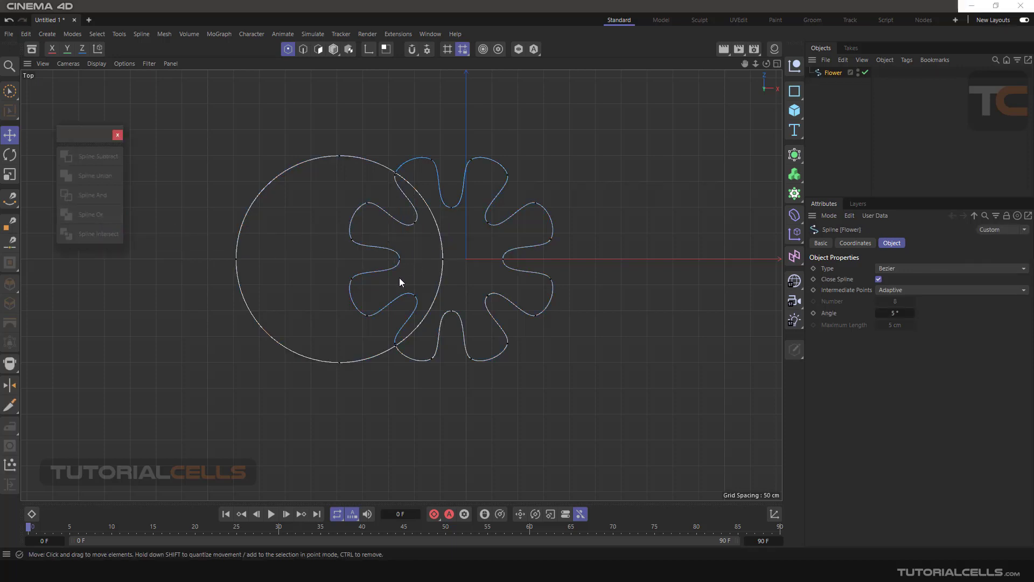
{"action": "middle_click", "coordinate": [424, 265]}
{"action": "middle_click", "coordinate": [229, 187]}
{"action": "left_click_drag", "start_coordinate": [428, 254], "coordinate": [433, 227], "text": "alt"}
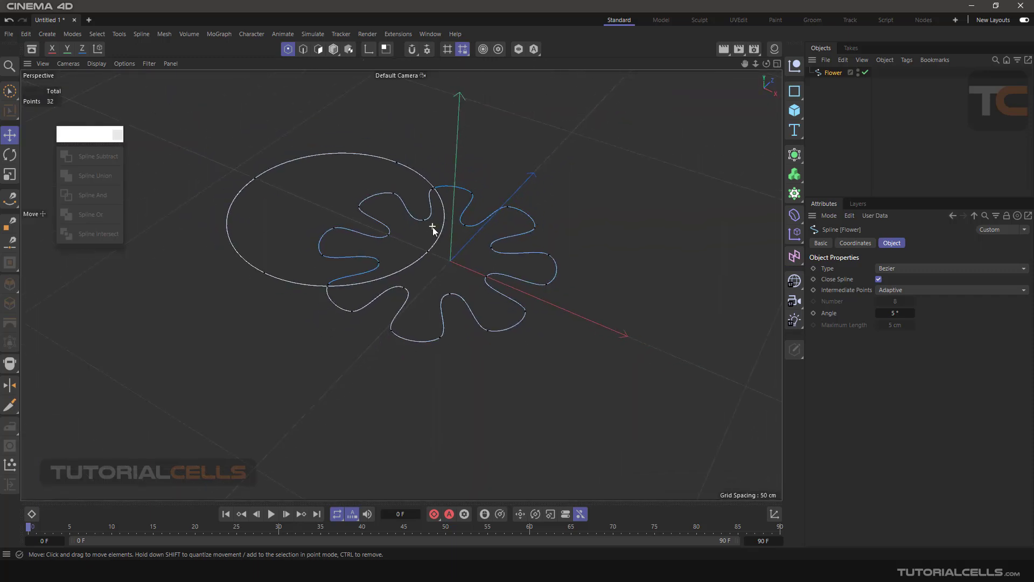
- Add an Extrude generator and make the combined flower spline its child
{"action": "left_click", "coordinate": [798, 157]}
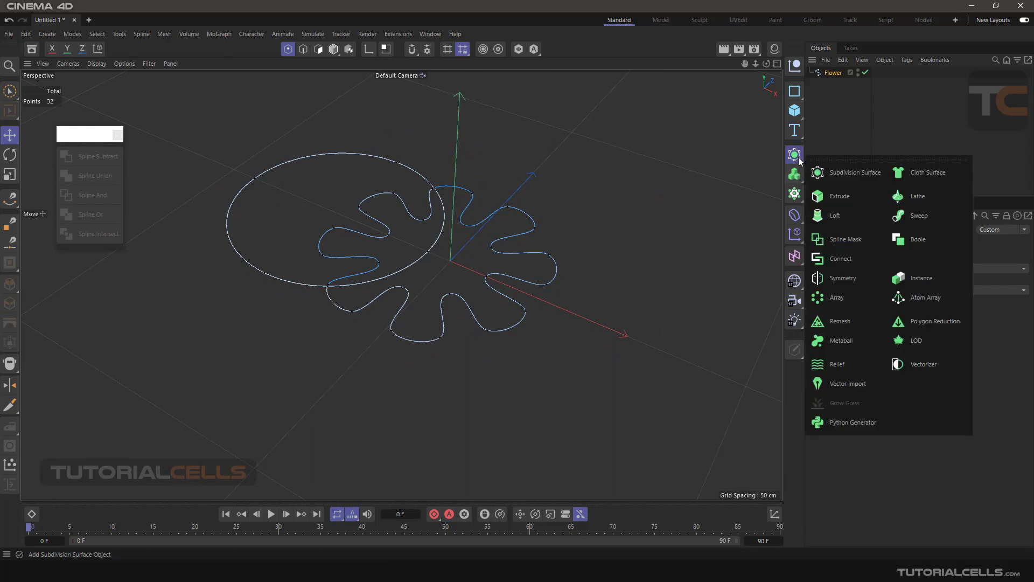
{"action": "left_click", "coordinate": [833, 197]}
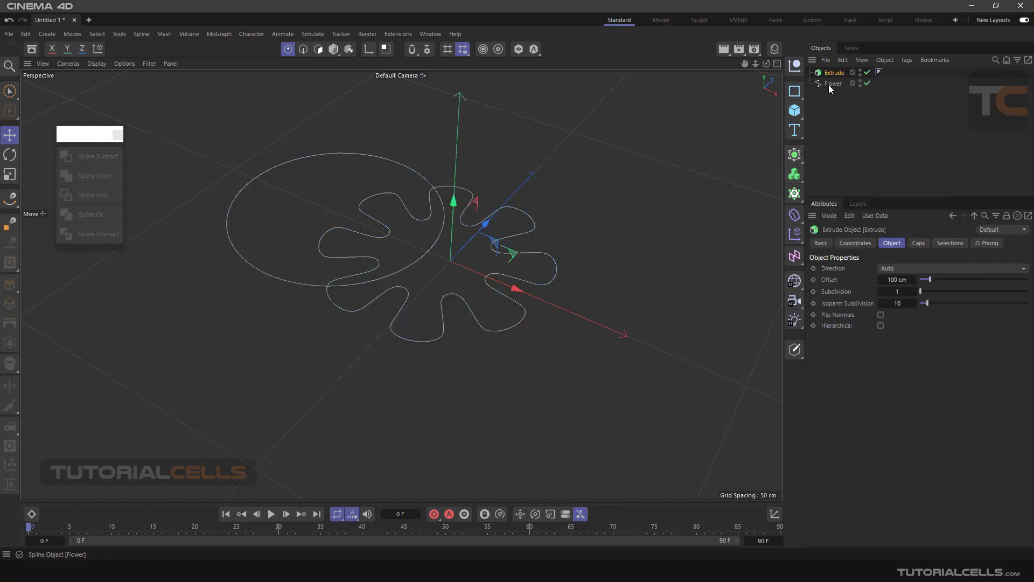
{"action": "left_click_drag", "start_coordinate": [830, 84], "coordinate": [835, 74]}
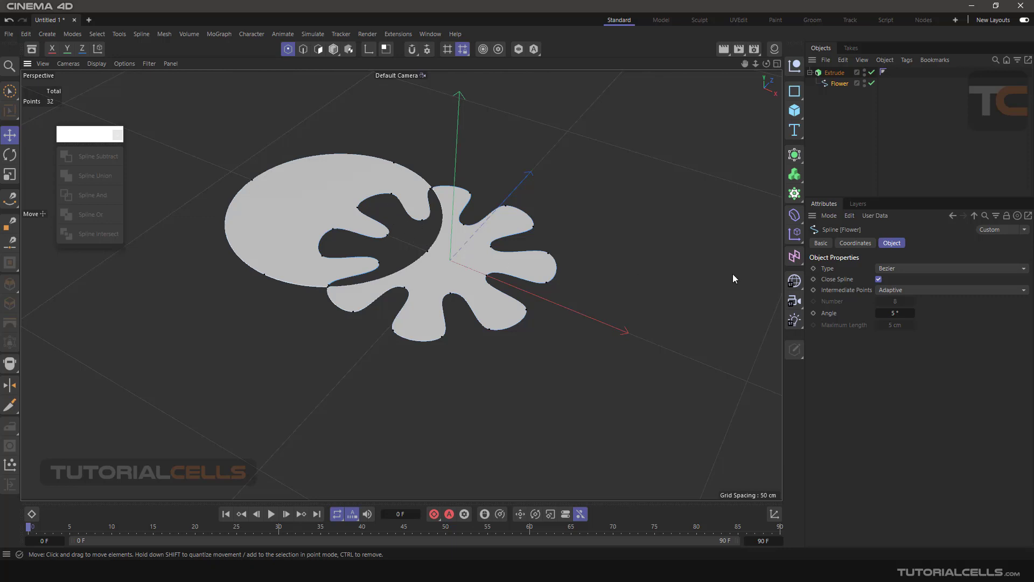
- Set the Extrude generator's direction to Y
{"action": "left_click", "coordinate": [831, 73]}
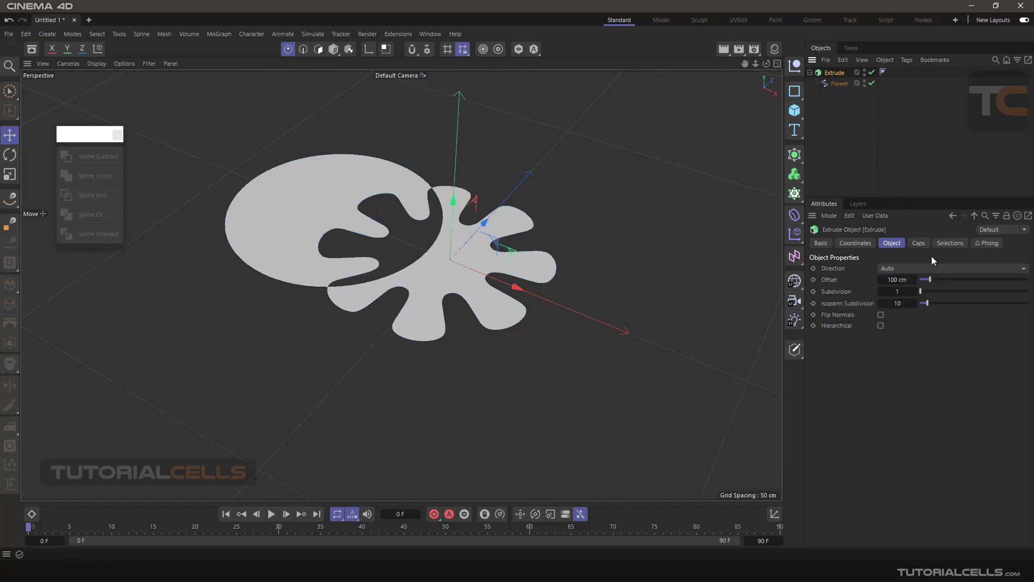
{"action": "left_click", "coordinate": [913, 268]}
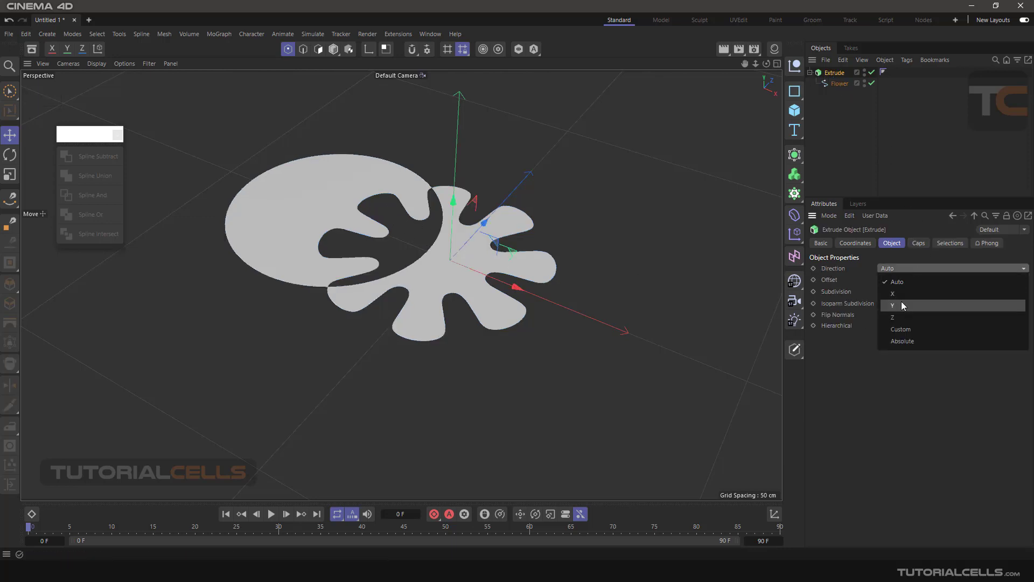
{"action": "left_click", "coordinate": [900, 302]}
{"action": "mouse_move", "coordinate": [480, 248]}
{"action": "left_mouse_down", "text": "alt"}
{"action": "mouse_move", "coordinate": [516, 171]}
{"action": "mouse_move", "coordinate": [509, 230]}
{"action": "mouse_move", "coordinate": [470, 257]}
{"action": "mouse_move", "coordinate": [467, 280]}
{"action": "mouse_move", "coordinate": [460, 244]}
{"action": "left_mouse_up", "text": "alt"}
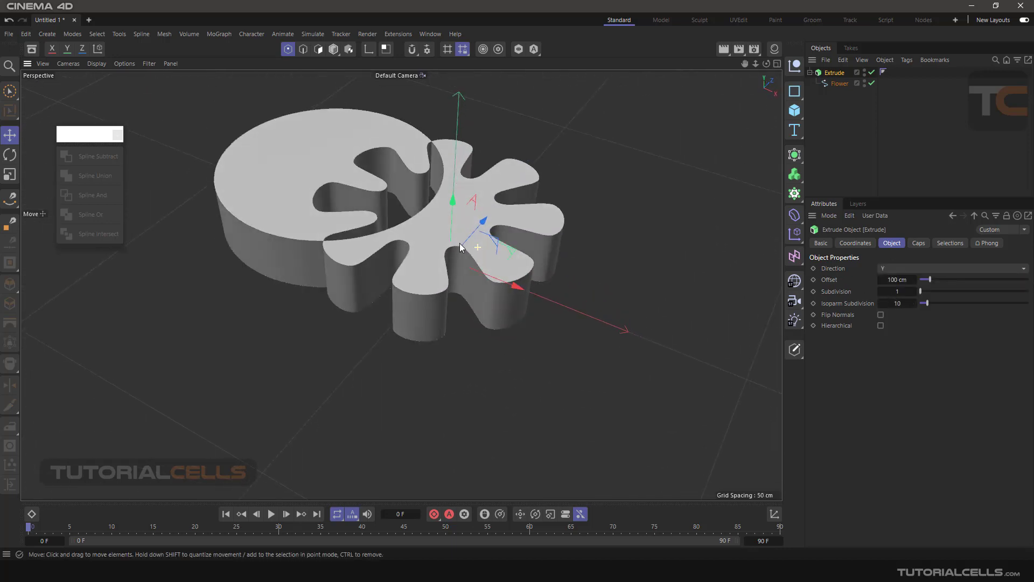
{"action": "middle_click_drag", "start_coordinate": [460, 243], "coordinate": [471, 255], "text": "alt"}
- Take the flower spline out of the Extrude, remove the generator, and restore the separate flower and circle splines
{"action": "left_click_drag", "start_coordinate": [839, 84], "coordinate": [832, 73]}
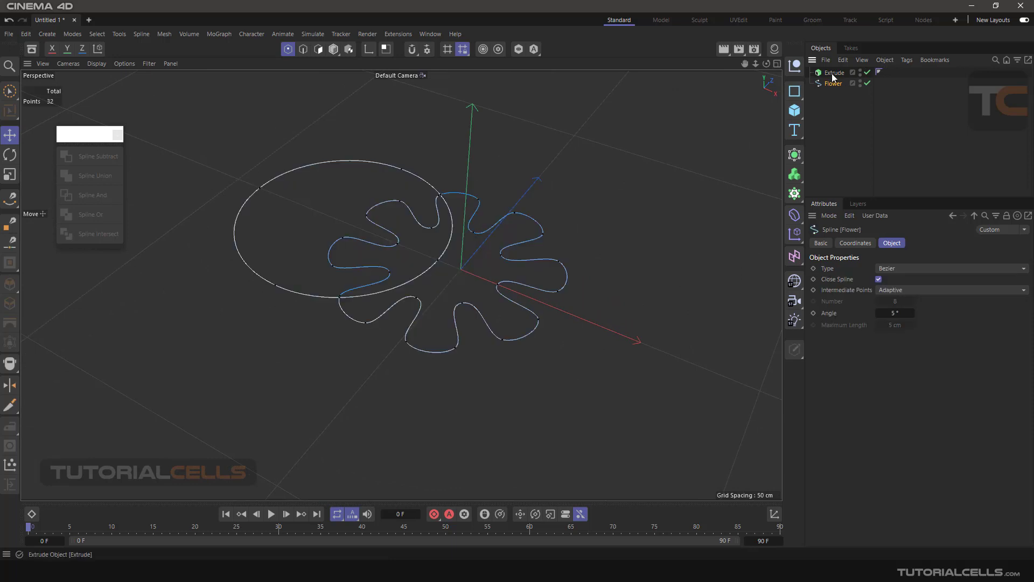
{"action": "left_click", "coordinate": [824, 111]}
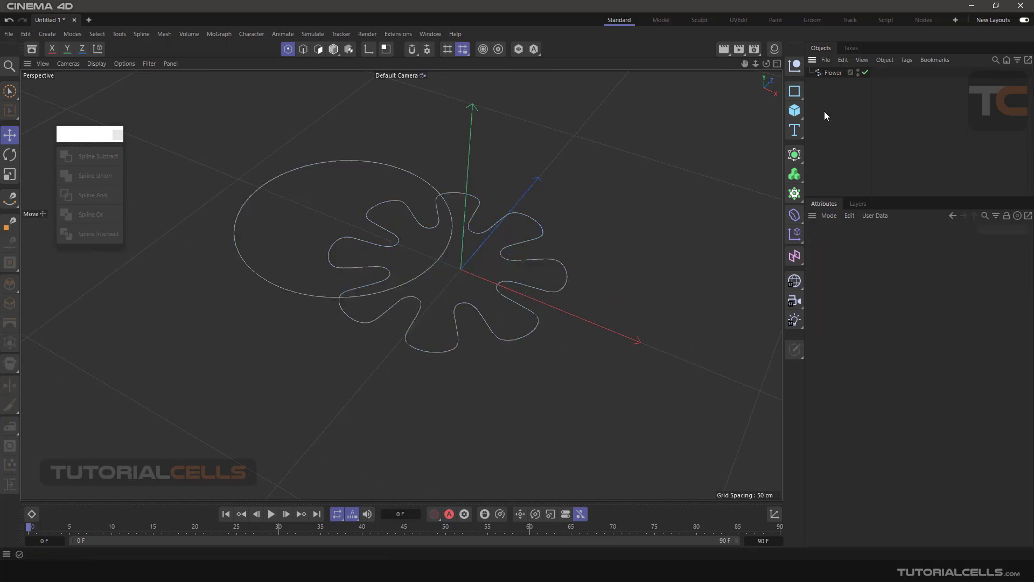
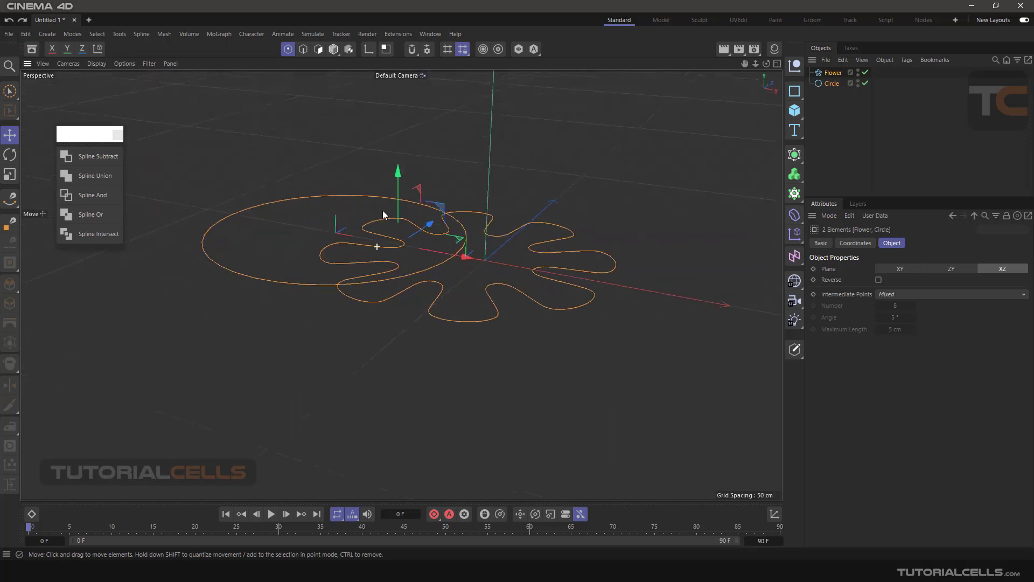
- Apply Spline Intersect to the flower and circle and inspect the points where the outlines cross
{"action": "left_click", "coordinate": [91, 237]}
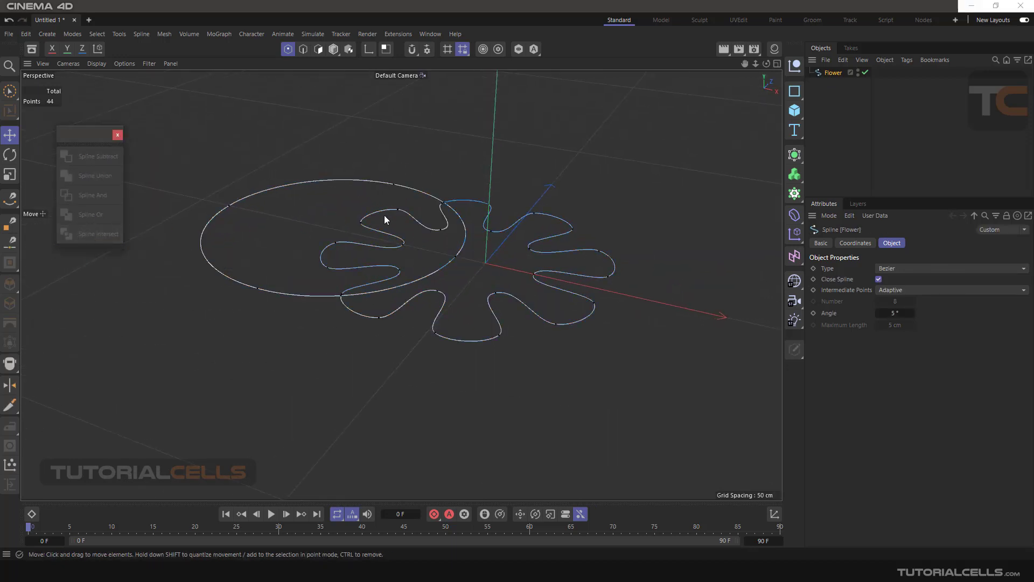
{"action": "scroll", "coordinate": [388, 246], "scroll_direction": "up", "scroll_amount": 5}
{"action": "scroll", "coordinate": [451, 190], "scroll_direction": "up", "scroll_amount": 3}
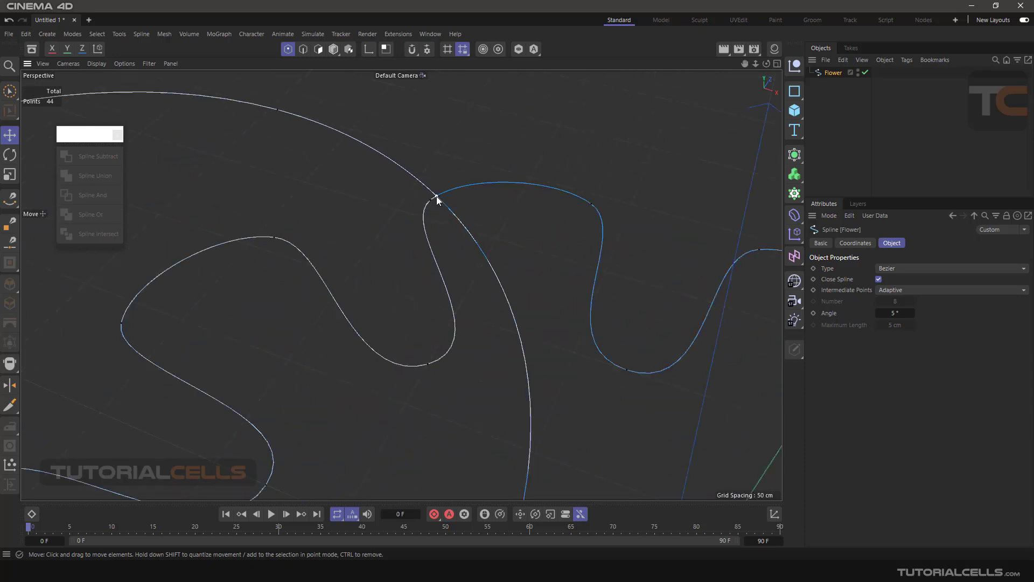
{"action": "scroll", "coordinate": [439, 199], "scroll_direction": "down", "scroll_amount": 8}
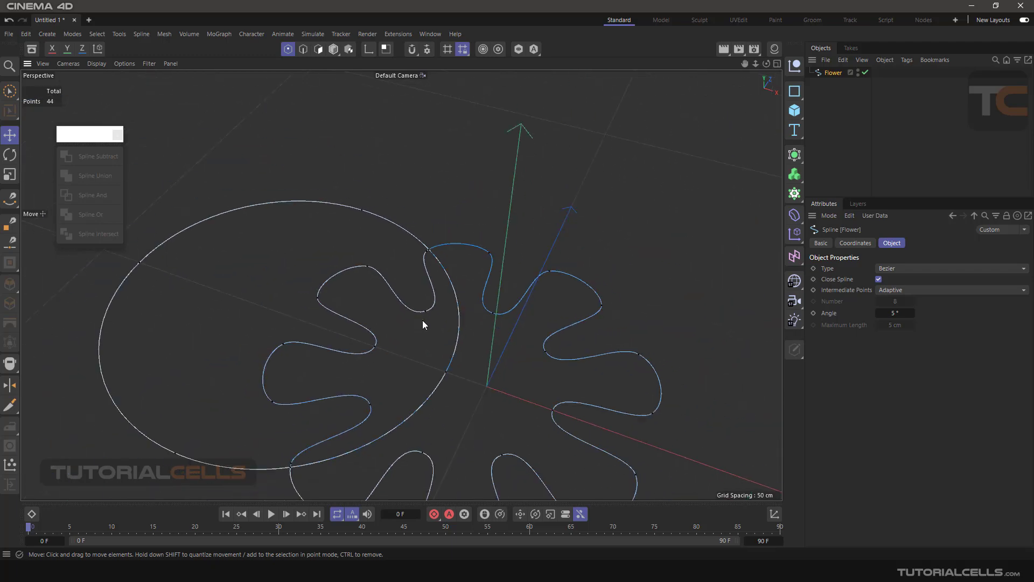
{"action": "left_click_drag", "start_coordinate": [450, 251], "coordinate": [397, 281], "text": "alt"}
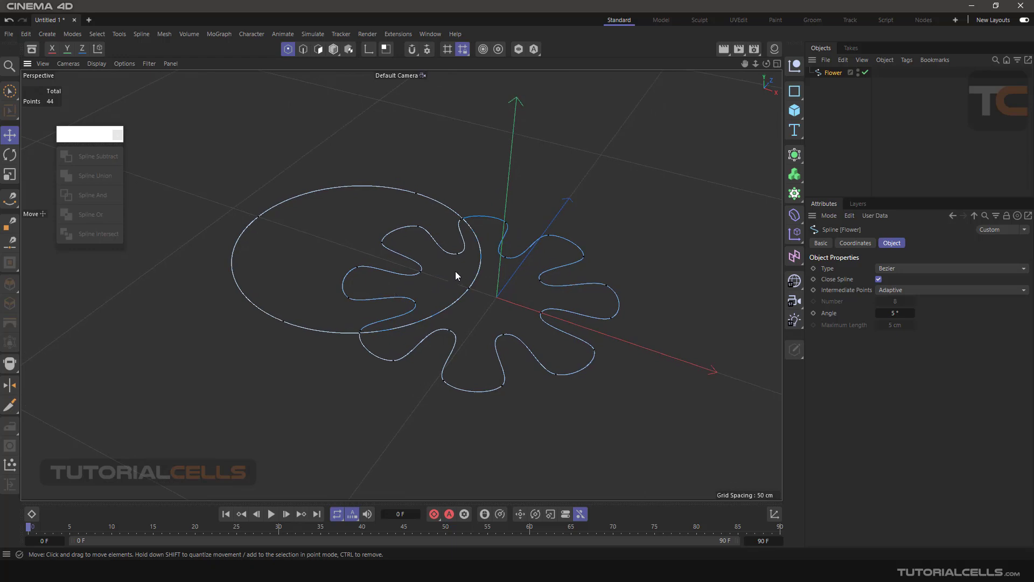
{"action": "scroll", "coordinate": [455, 271], "scroll_direction": "down", "scroll_amount": 2}
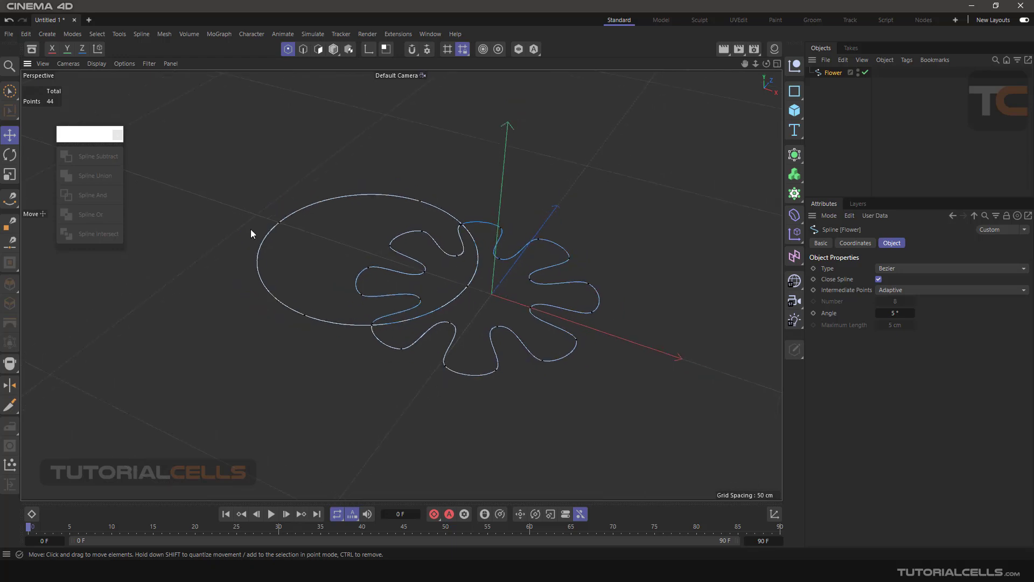
- Select all connected points of the circle's segment outside the flower and raise them along the Y axis
{"action": "left_click", "coordinate": [279, 223]}
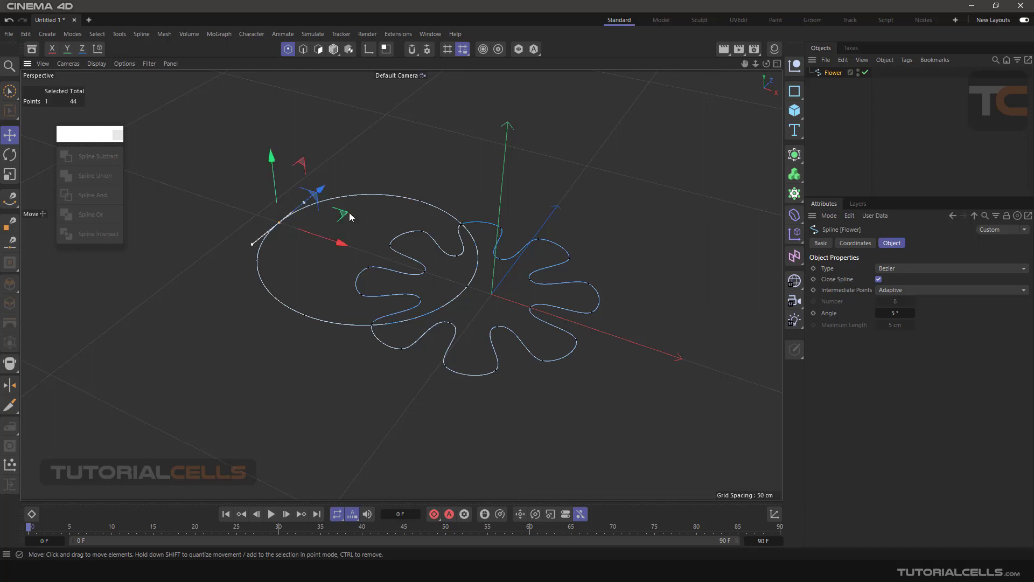
{"action": "left_click", "coordinate": [98, 34]}
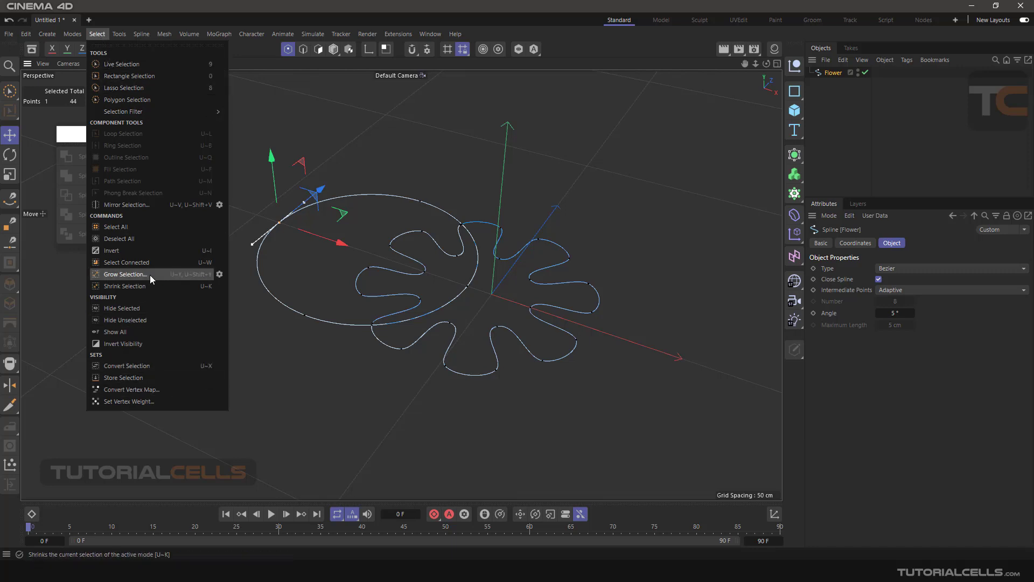
{"action": "left_click", "coordinate": [120, 262]}
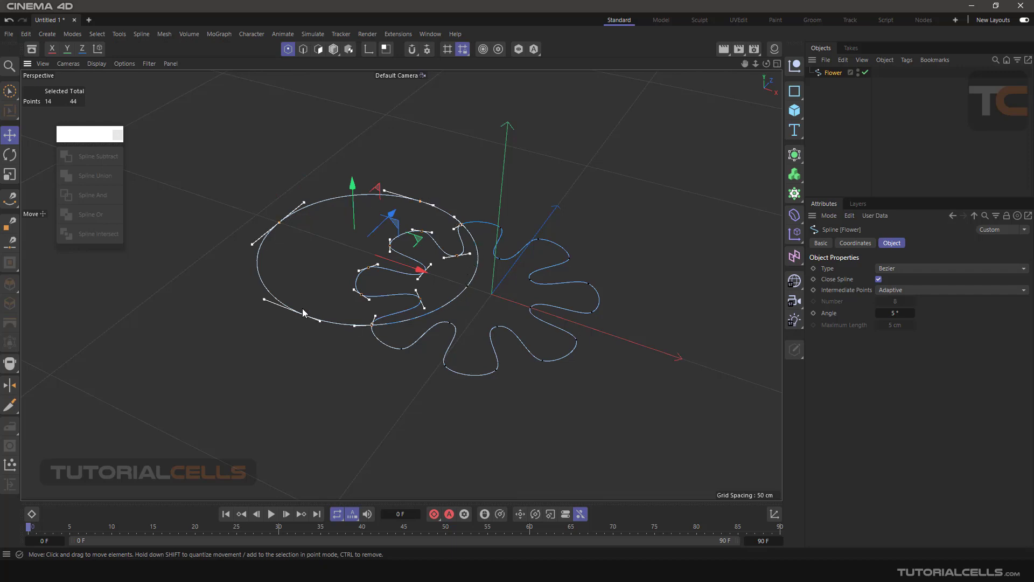
{"action": "left_click_drag", "start_coordinate": [354, 186], "coordinate": [351, 114]}
{"action": "mouse_move", "coordinate": [413, 227]}
{"action": "left_mouse_down", "text": "alt"}
{"action": "mouse_move", "coordinate": [392, 168]}
{"action": "mouse_move", "coordinate": [341, 175]}
{"action": "mouse_move", "coordinate": [361, 201]}
{"action": "mouse_move", "coordinate": [415, 224]}
{"action": "mouse_move", "coordinate": [399, 225]}
{"action": "left_mouse_up", "text": "alt"}
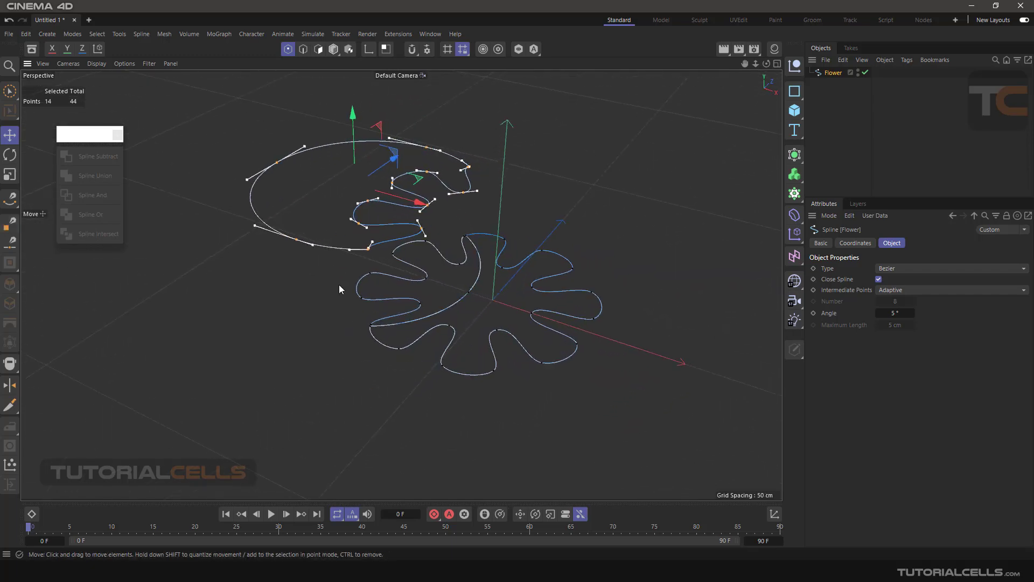
- Select all connected points of the segment where circle and flower overlap, move them down below the flower, and clear the selection
{"action": "left_click", "coordinate": [372, 274]}
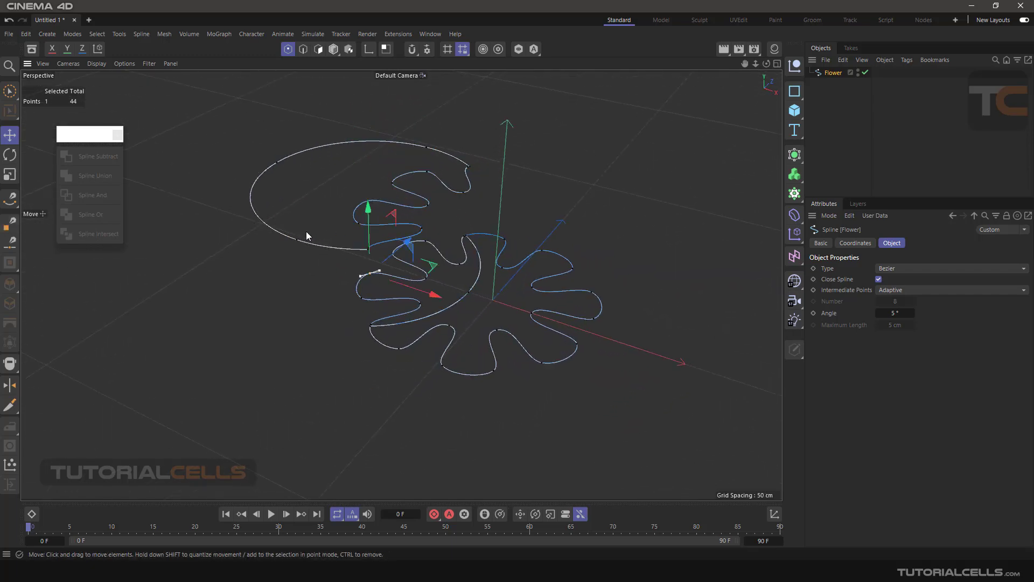
{"action": "left_click", "coordinate": [97, 34]}
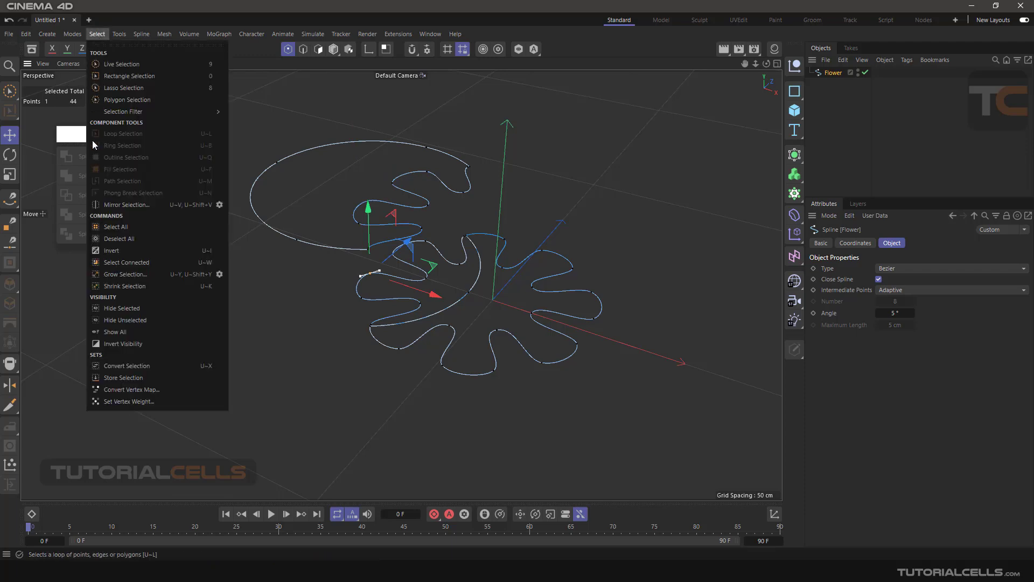
{"action": "left_click", "coordinate": [128, 264]}
{"action": "left_click_drag", "start_coordinate": [426, 220], "coordinate": [520, 218]}
{"action": "left_click", "coordinate": [518, 217]}
{"action": "left_click_drag", "start_coordinate": [443, 262], "coordinate": [394, 269], "text": "alt"}
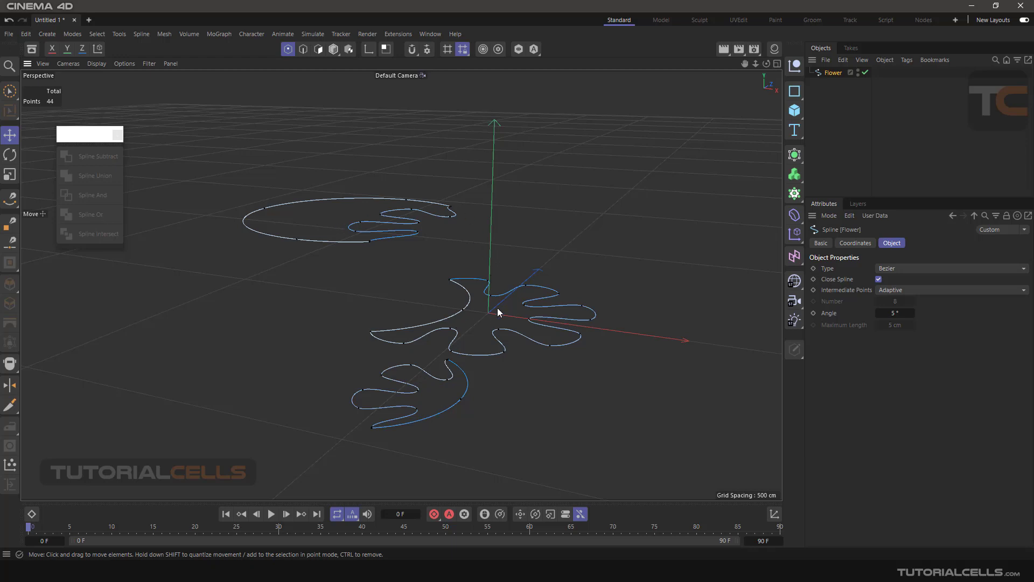
- Delete the intersected flower spline so that the scene is empty
{"action": "left_click_drag", "start_coordinate": [493, 303], "coordinate": [402, 300], "text": "alt"}
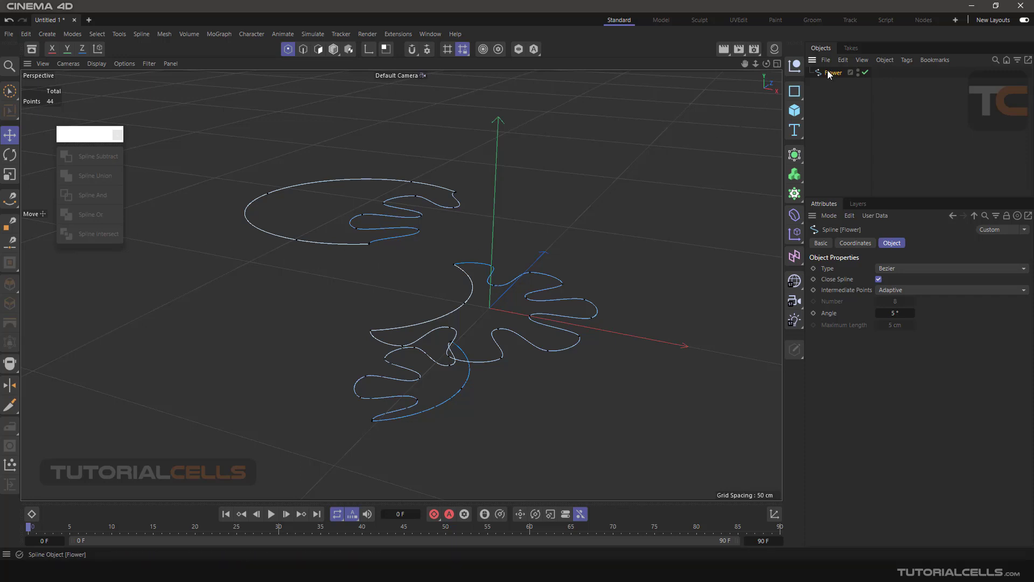
{"action": "key", "text": "Delete"}
{"action": "scroll", "coordinate": [508, 286], "scroll_direction": "down", "scroll_amount": 3}
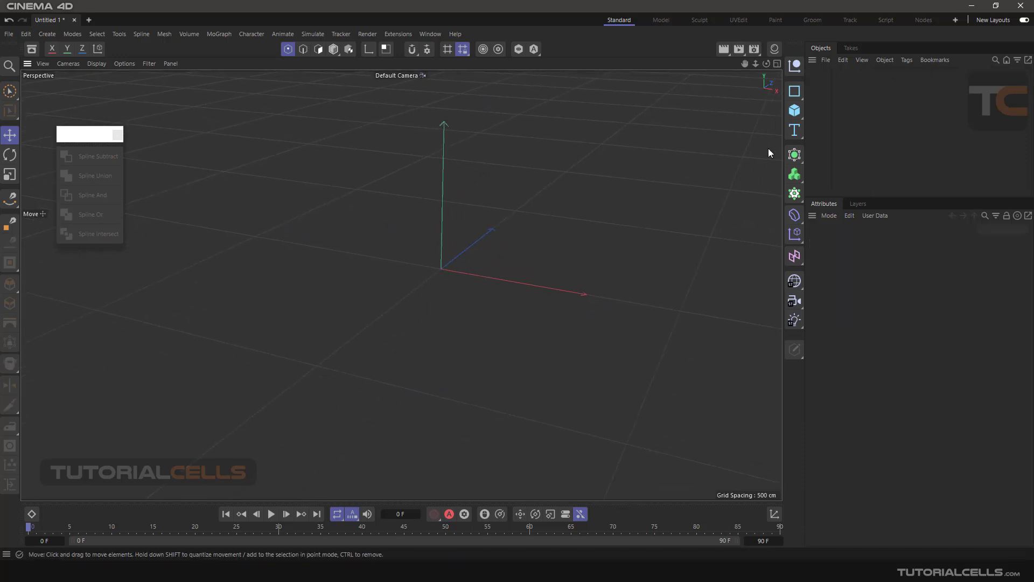
- Create two partly overlapping circle splines side by side on the XY plane and select both
{"action": "left_click", "coordinate": [798, 93]}
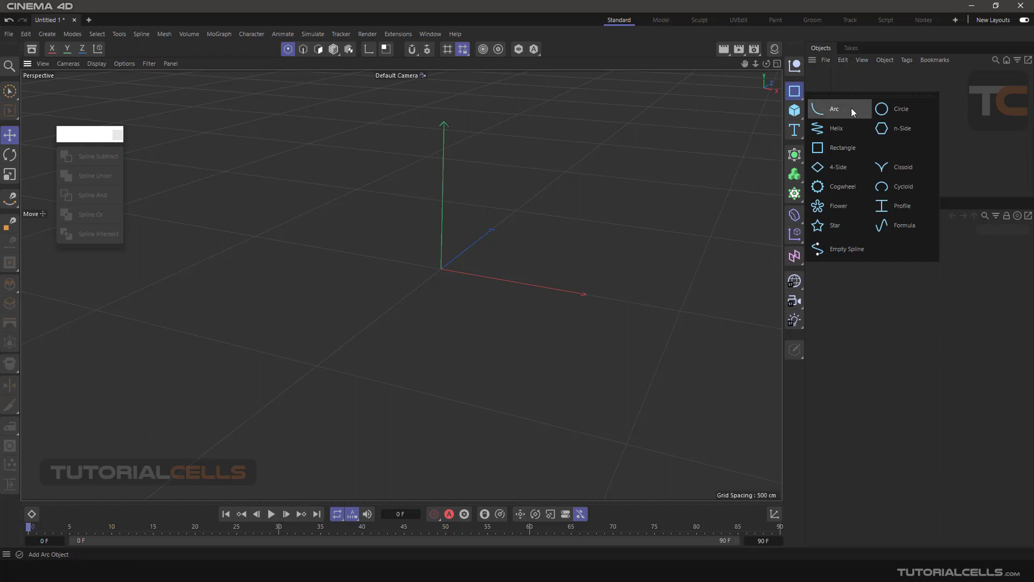
{"action": "left_click", "coordinate": [878, 110]}
{"action": "left_click_drag", "start_coordinate": [501, 229], "coordinate": [449, 235], "text": "alt"}
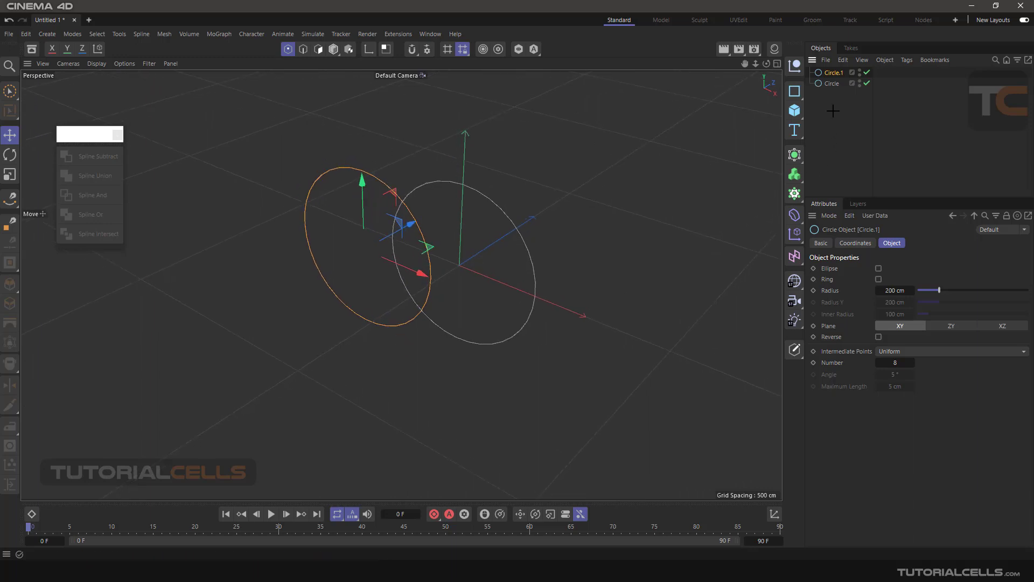
{"action": "left_click_drag", "start_coordinate": [838, 116], "coordinate": [811, 61]}
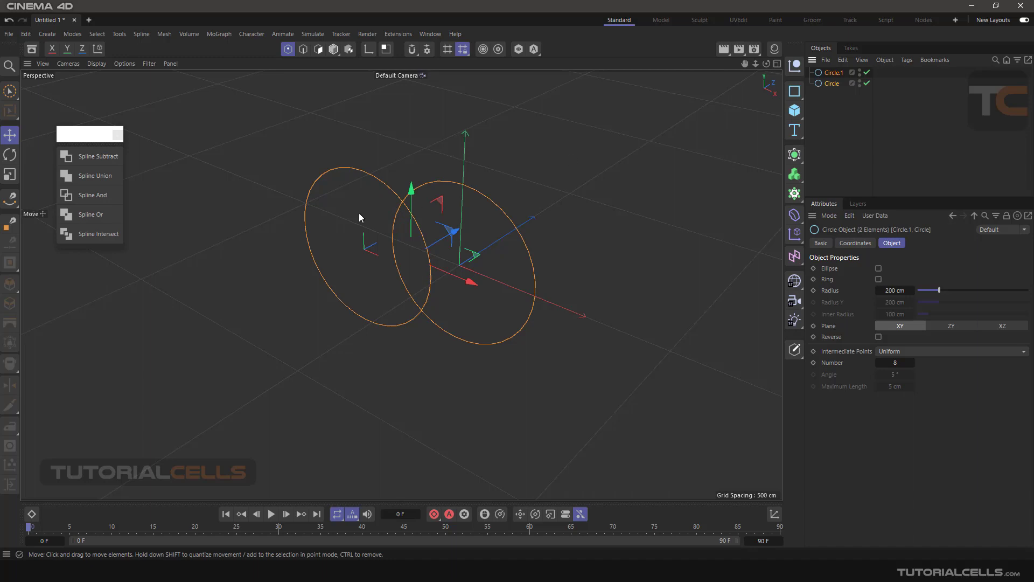
{"action": "left_click_drag", "start_coordinate": [423, 233], "coordinate": [410, 237], "text": "alt"}
- Apply Spline Union to the two circles, inspect the merged outline, and undo the operation
{"action": "left_click", "coordinate": [111, 176]}
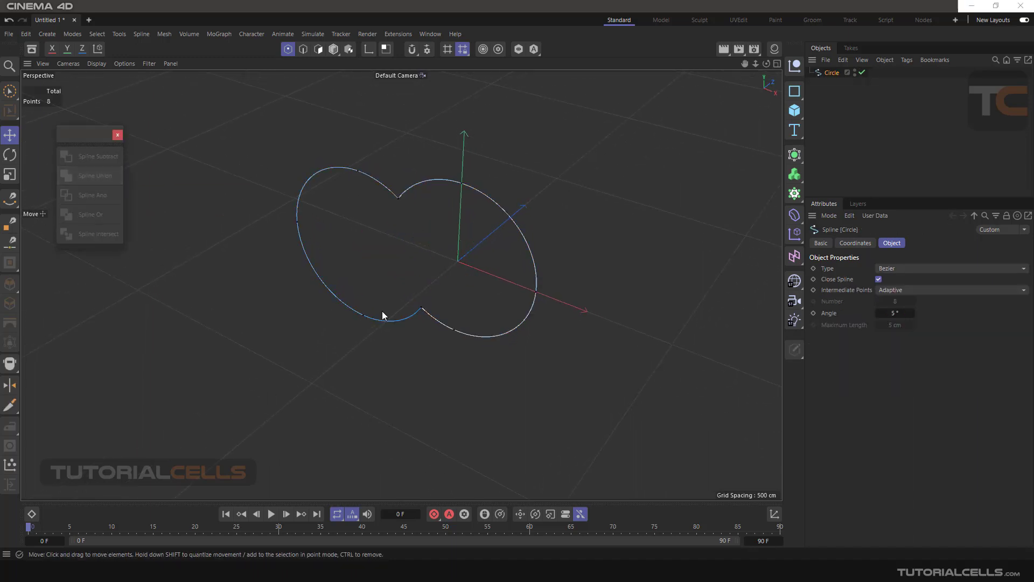
{"action": "left_click_drag", "start_coordinate": [596, 230], "coordinate": [566, 203], "text": "alt"}
{"action": "key", "text": "ctrl+z"}
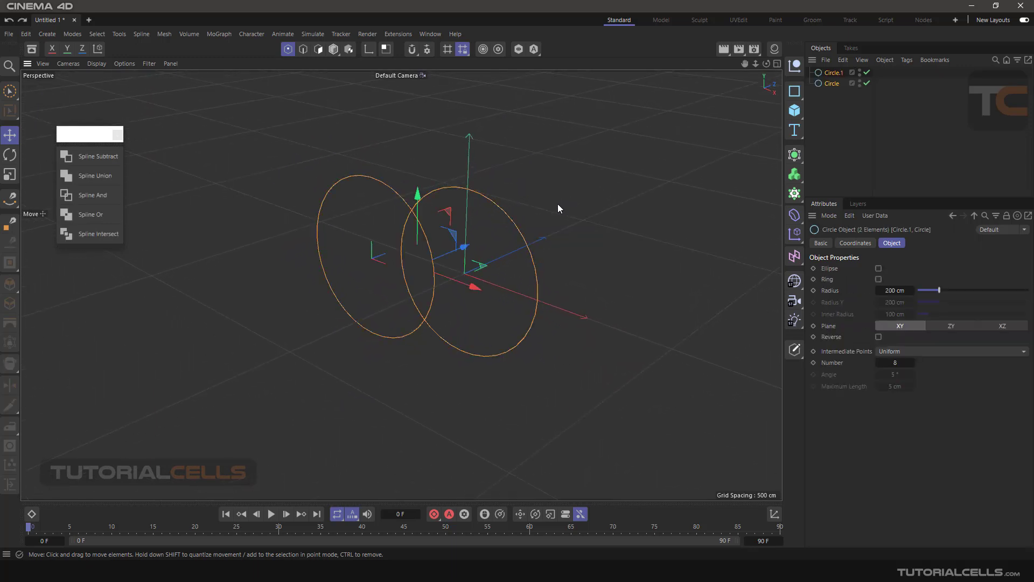
- Try Spline Subtract on the two selected circles, inspect the cut shape, and restore the separate circles
{"action": "left_click", "coordinate": [98, 160]}
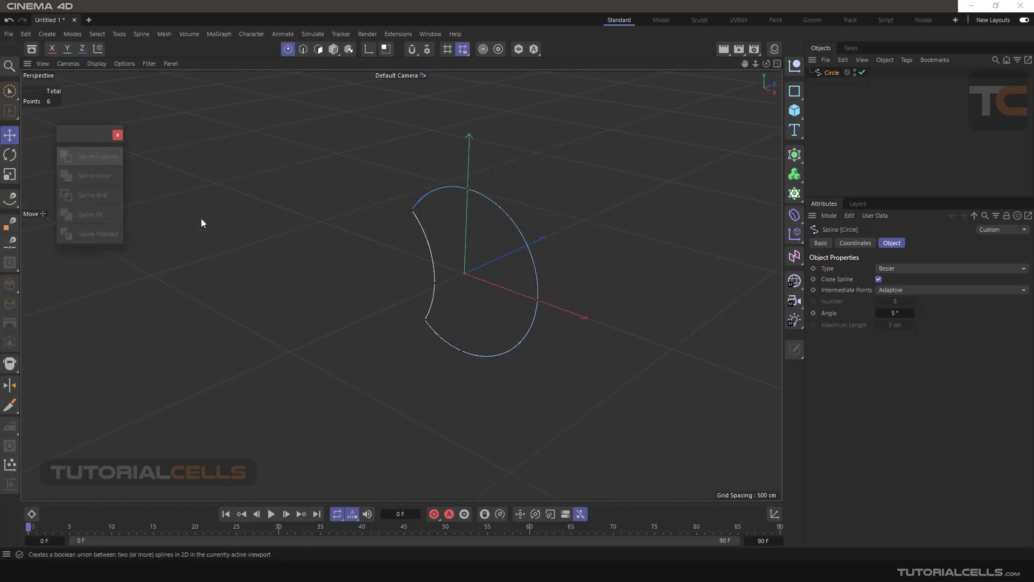
{"action": "left_click_drag", "start_coordinate": [481, 263], "coordinate": [408, 263], "text": "alt"}
{"action": "key", "text": "ctrl+z"}
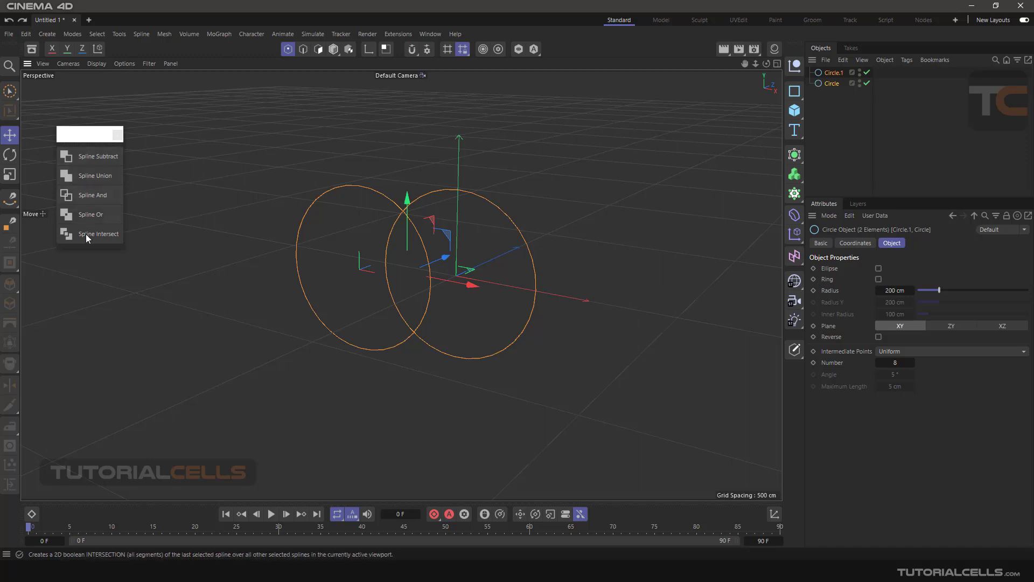
- Close the floating palette of spline Boole commands and review where the Boole Commands are listed among the spline commands
{"action": "left_click", "coordinate": [117, 134]}
{"action": "left_click", "coordinate": [142, 35]}
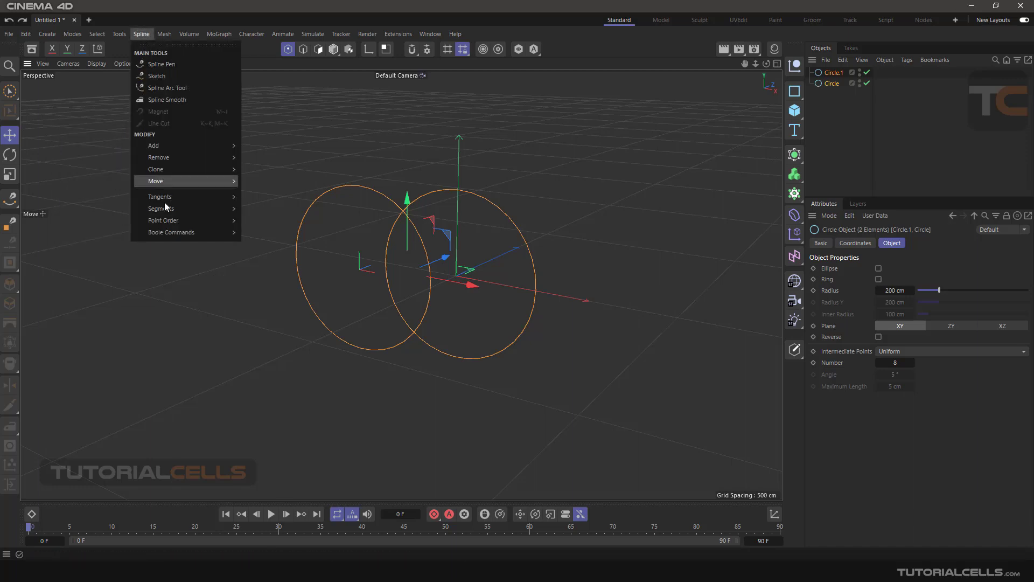
{"action": "mouse_move", "coordinate": [174, 235]}
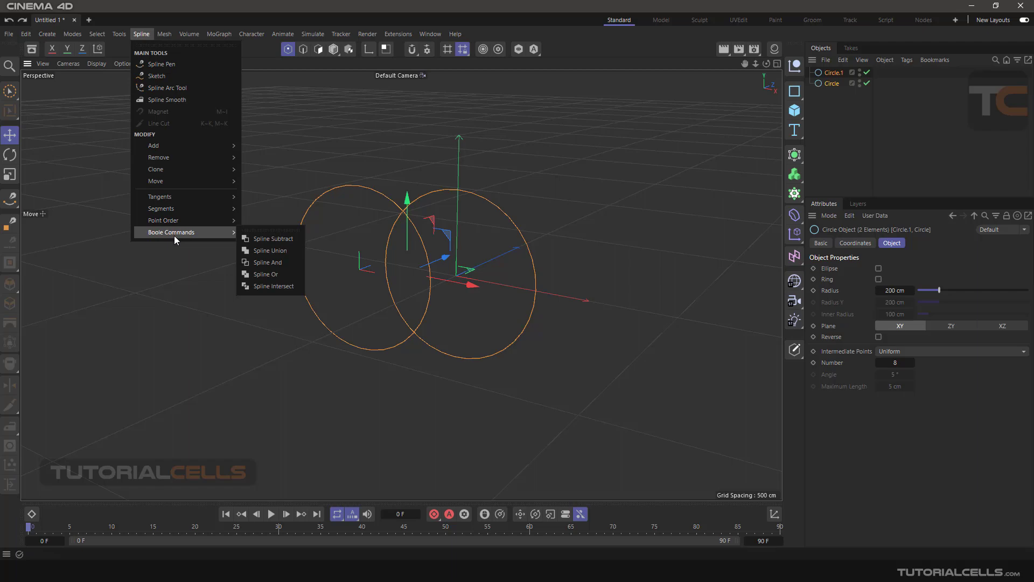
{"action": "left_click", "coordinate": [193, 289]}
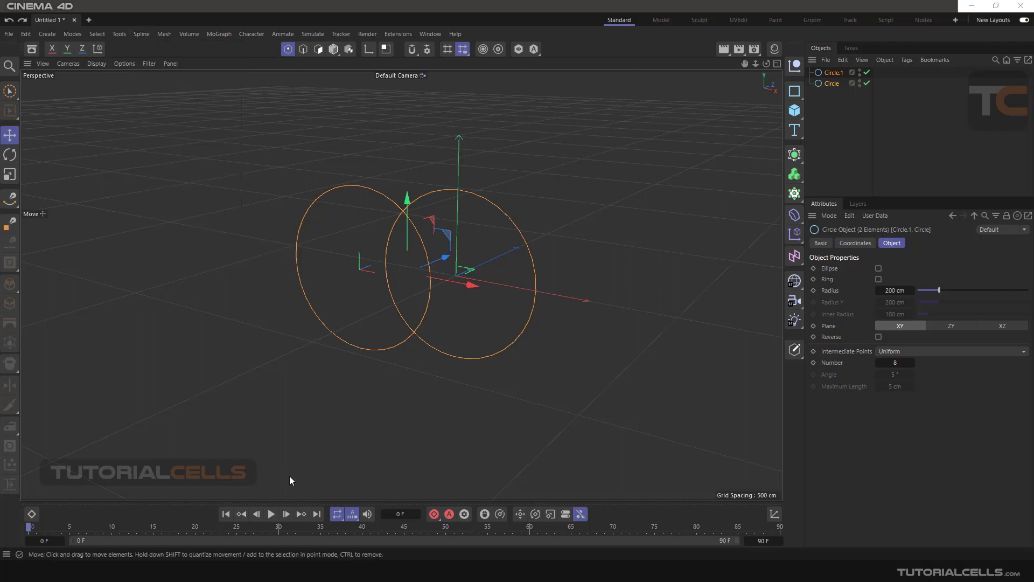